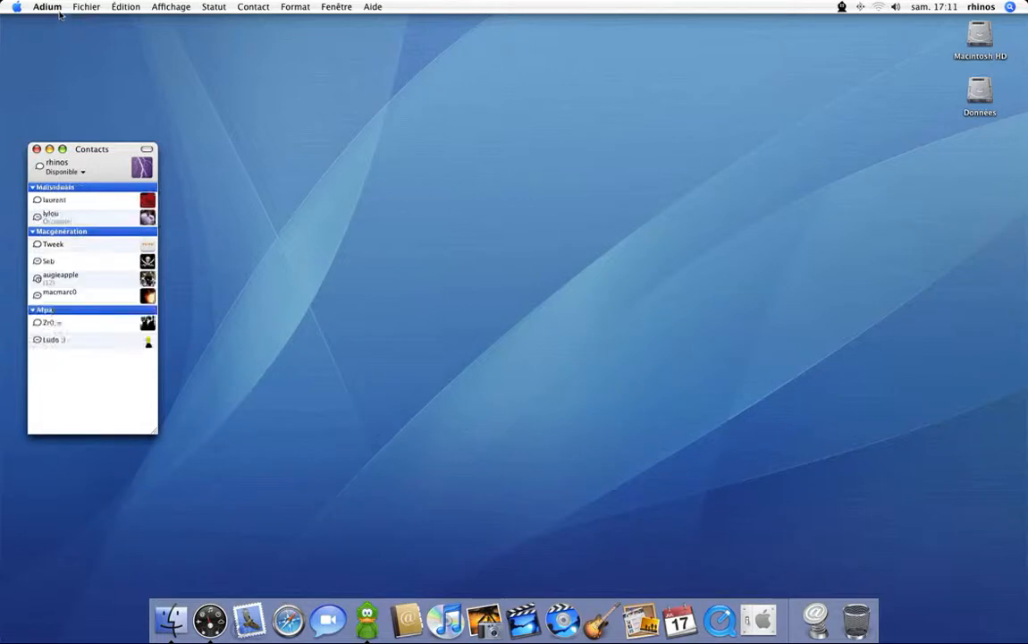
# Open Adium's preferences and review the message-sending and tab-switching choices in the general settings
pyautogui.click(59, 12)
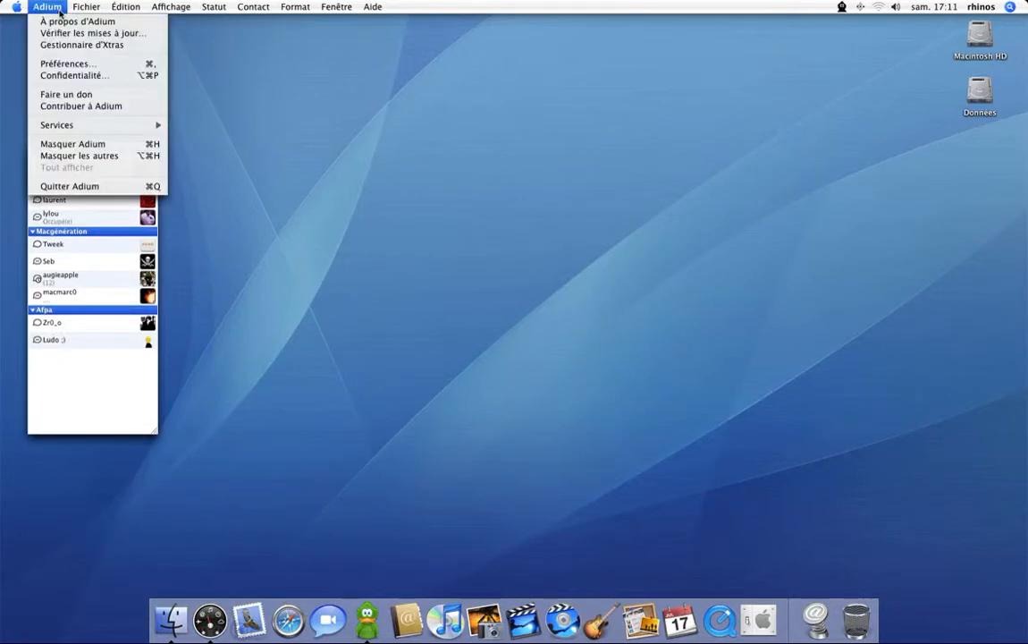
pyautogui.click(61, 64)
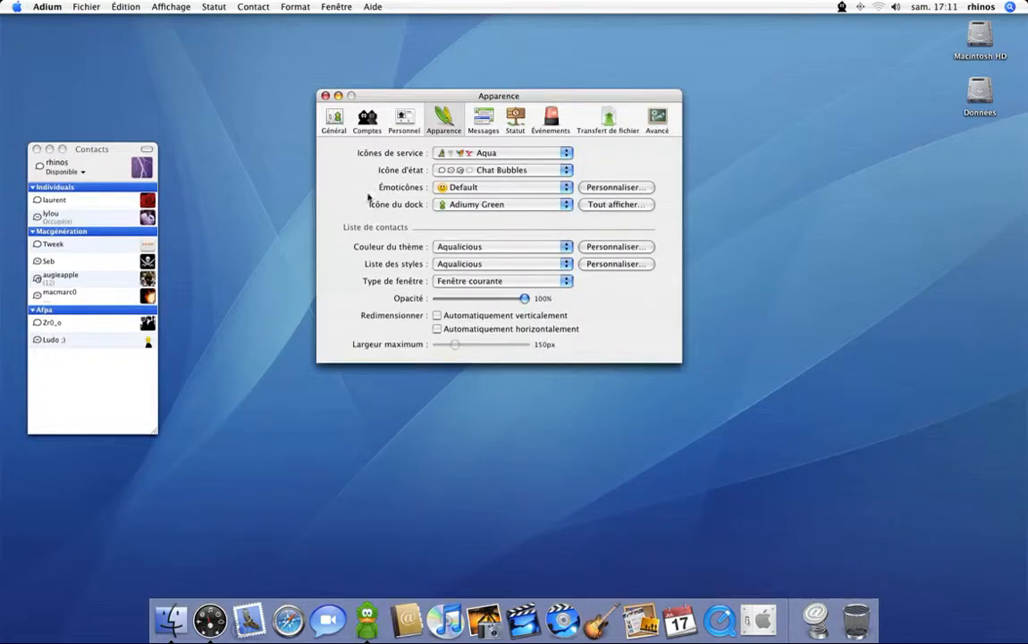
pyautogui.click(331, 130)
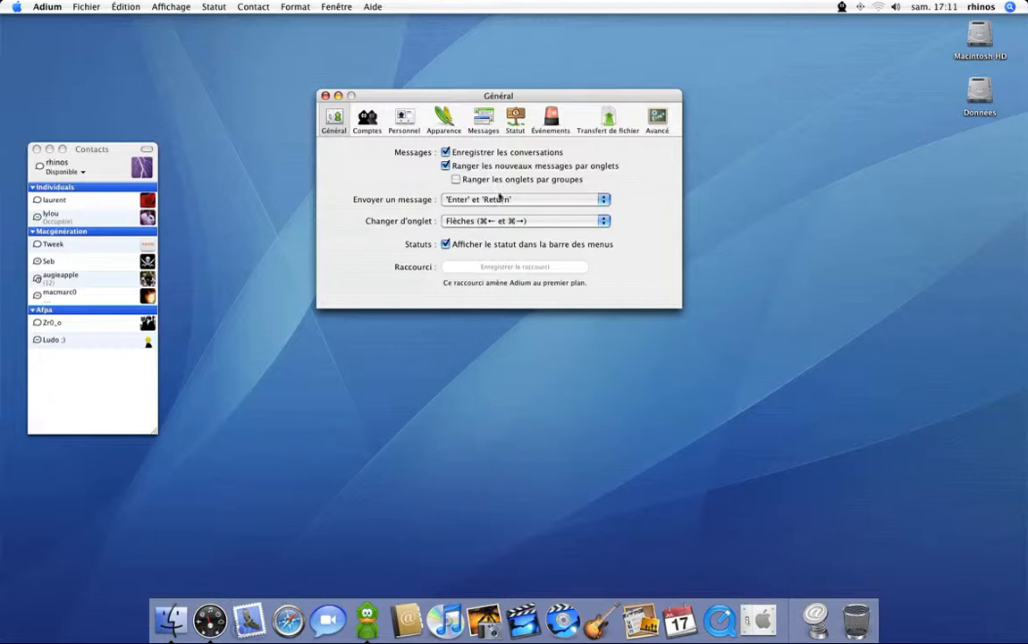
pyautogui.click(498, 200)
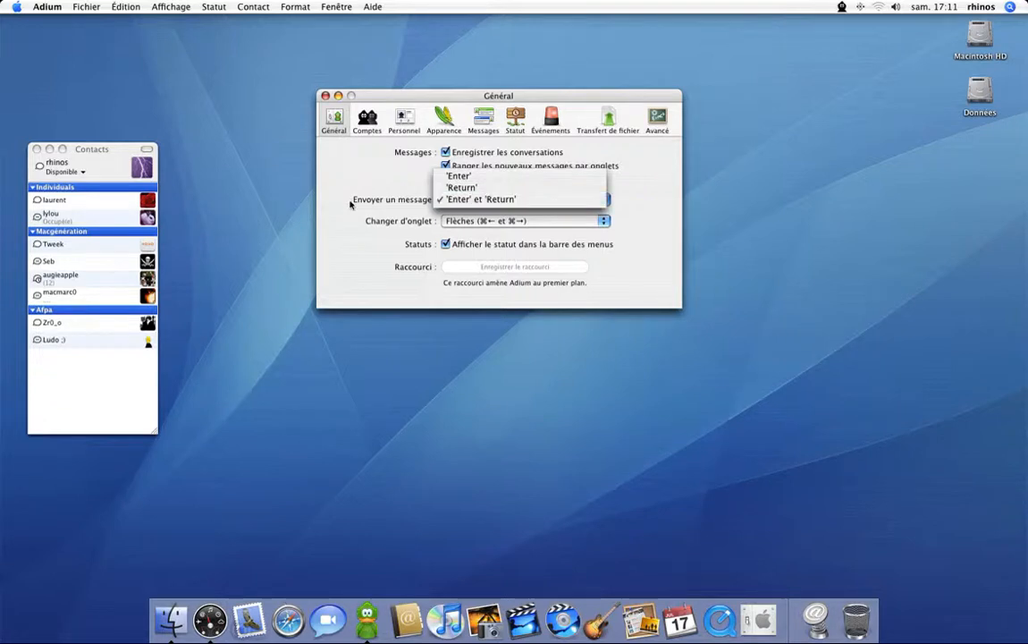
pyautogui.click(317, 185)
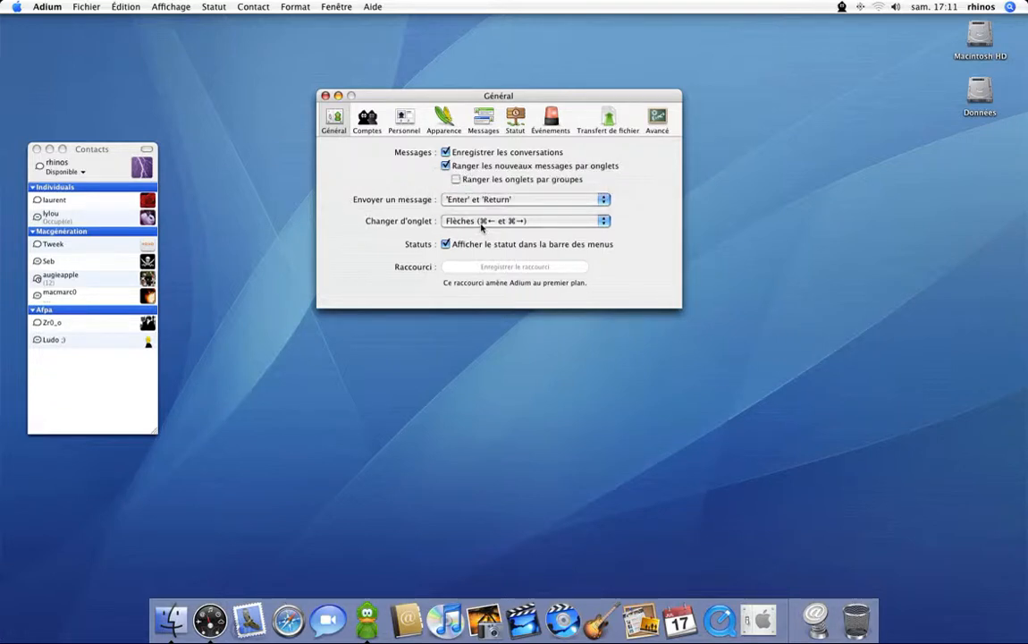
pyautogui.click(481, 223)
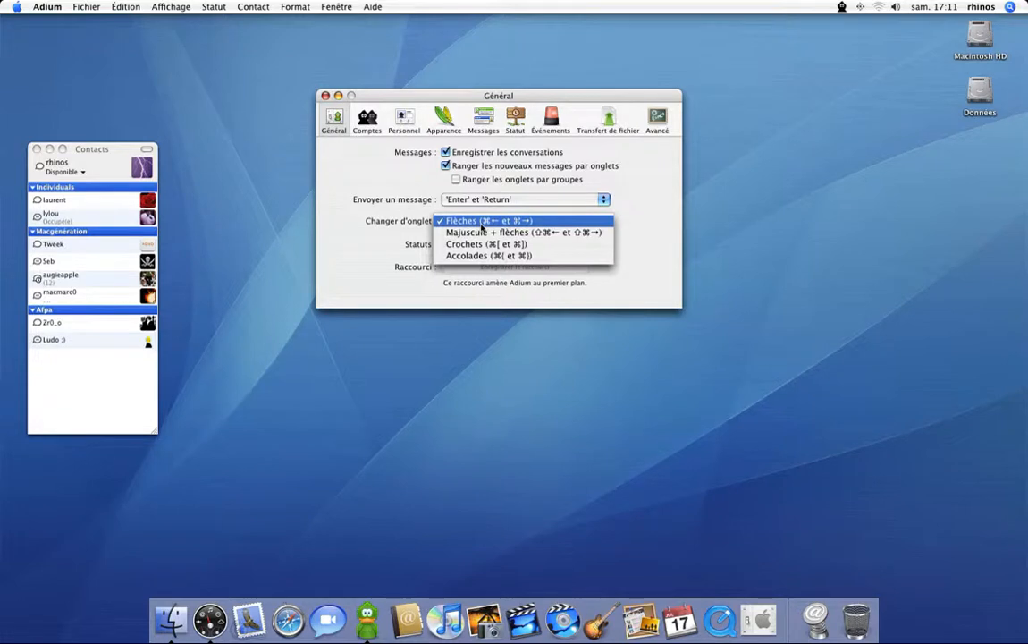
pyautogui.click(483, 222)
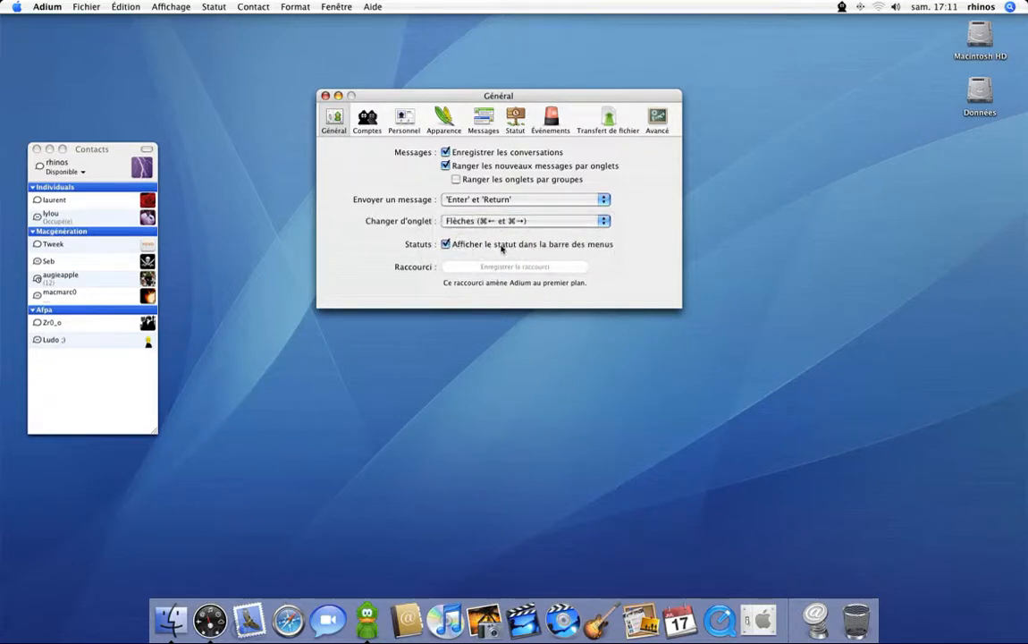
# Turn the menu bar status display off and back on, and look at its status menu and the shortcut setting
pyautogui.click(445, 245)
pyautogui.click(445, 245)
pyautogui.click(842, 7)
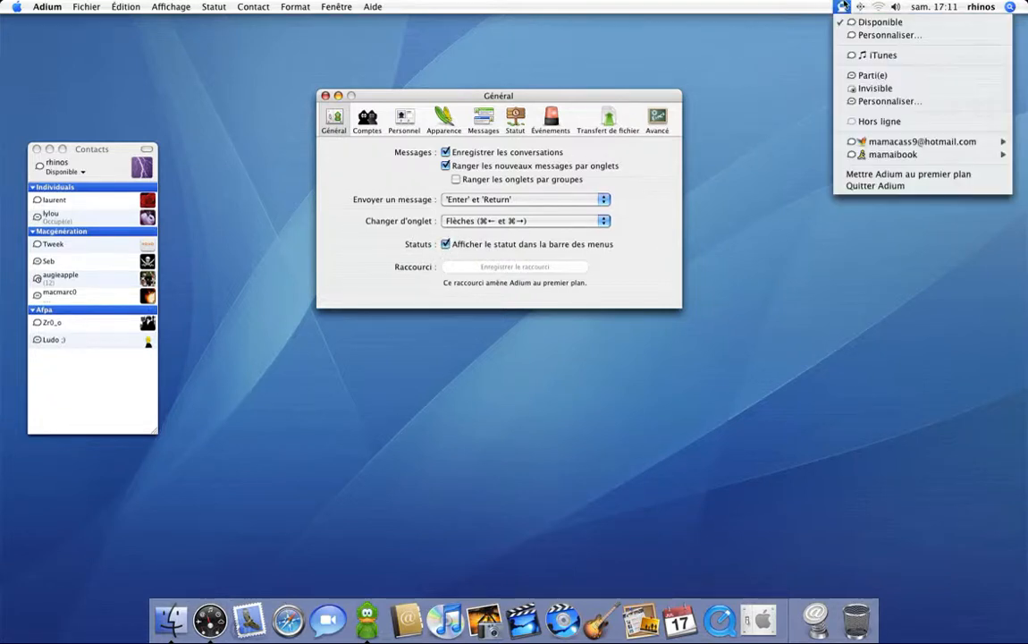
pyautogui.click(843, 7)
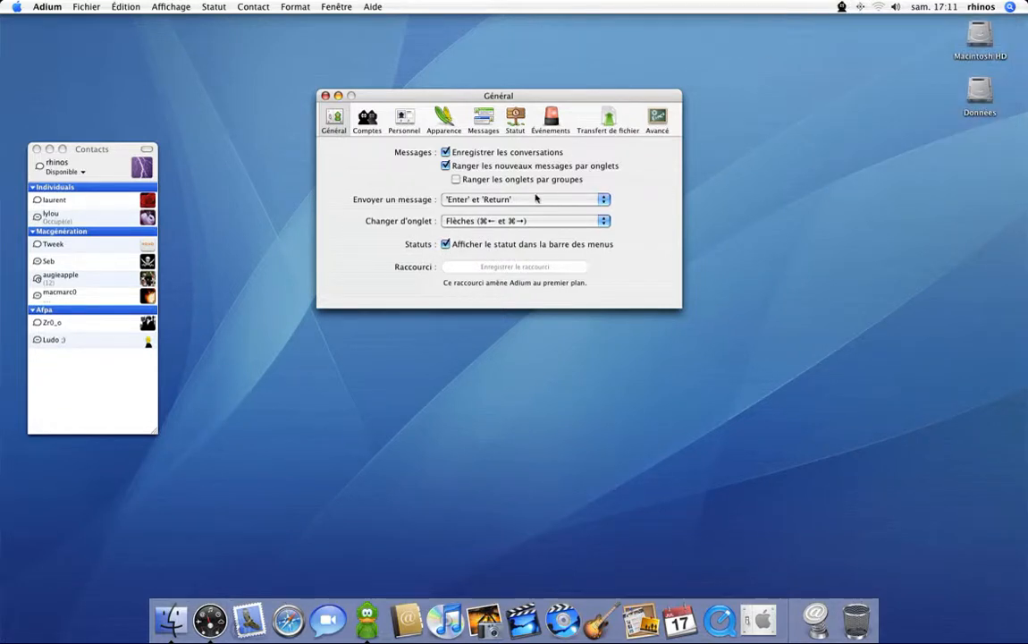
pyautogui.click(493, 269)
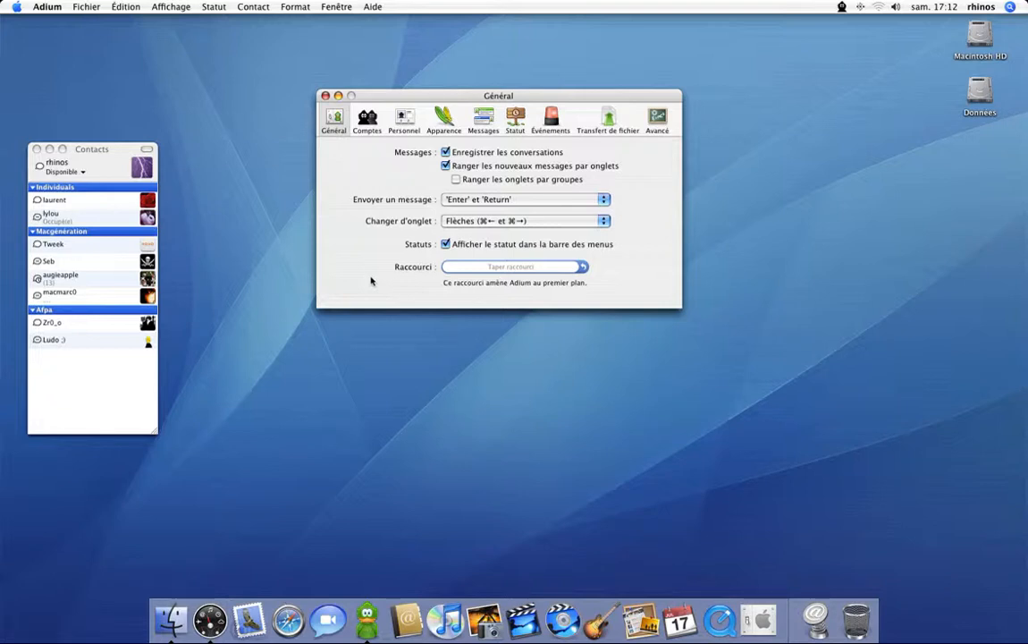
# Look through the accounts list and the personal icon, name and profile settings, leaving the image picker without choosing a picture
pyautogui.click(373, 131)
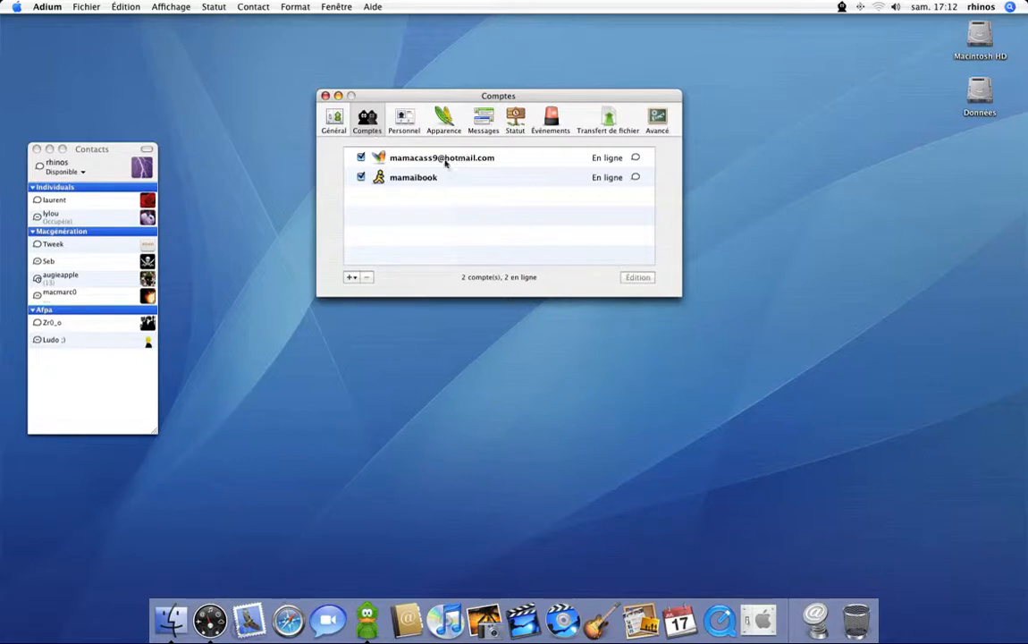
pyautogui.click(396, 123)
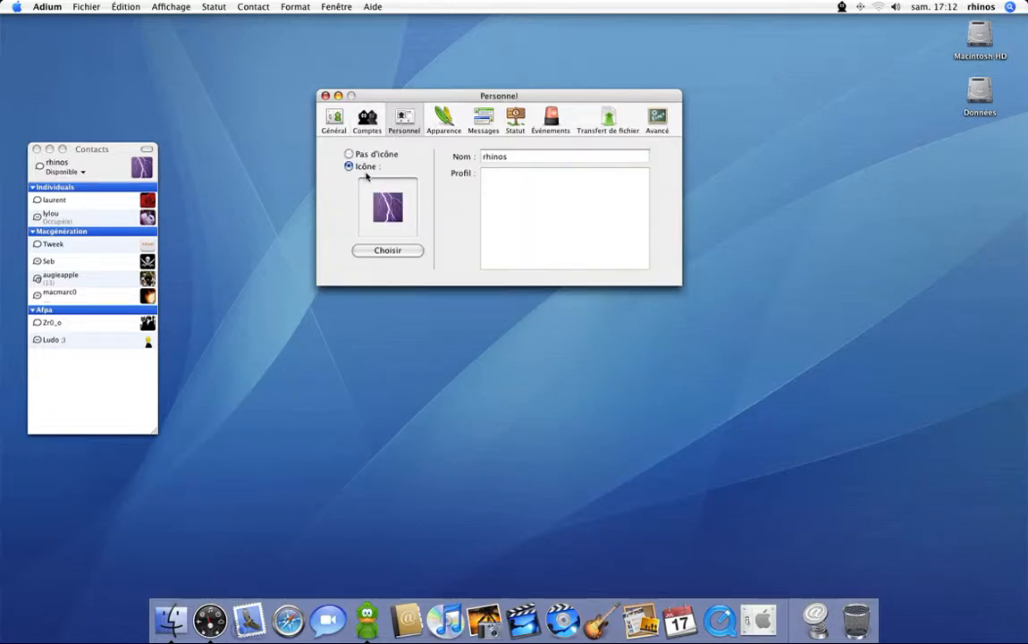
pyautogui.click(398, 251)
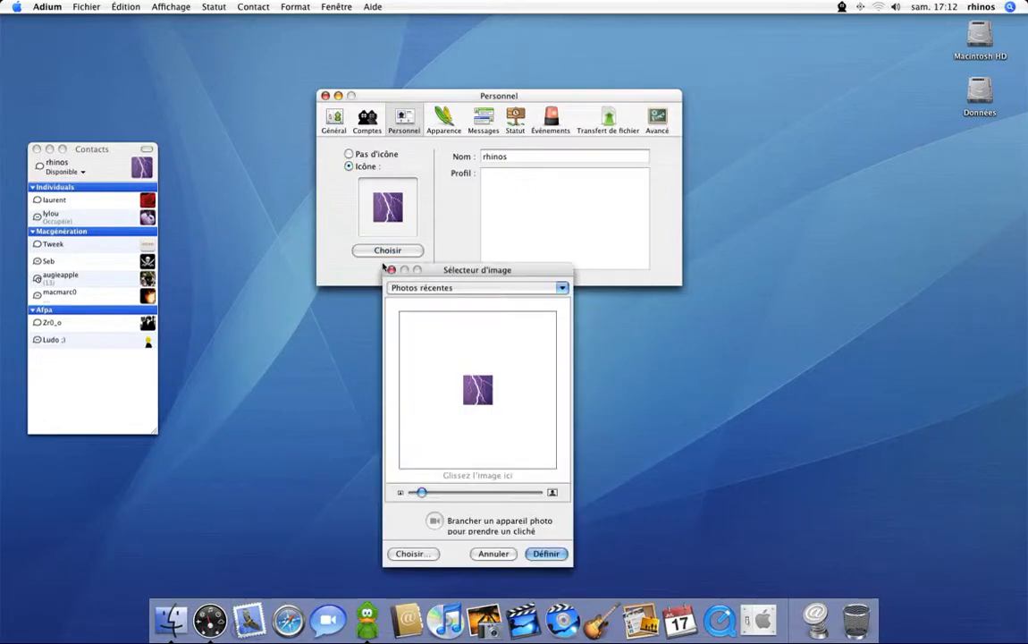
pyautogui.click(449, 287)
pyautogui.click(450, 287)
pyautogui.click(492, 553)
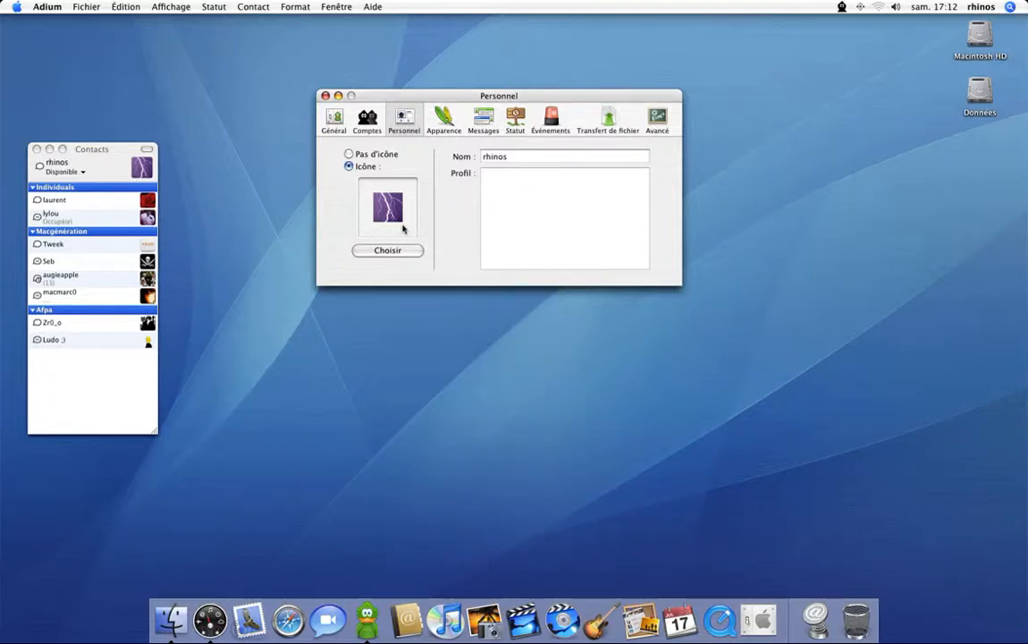
pyautogui.doubleClick(506, 155)
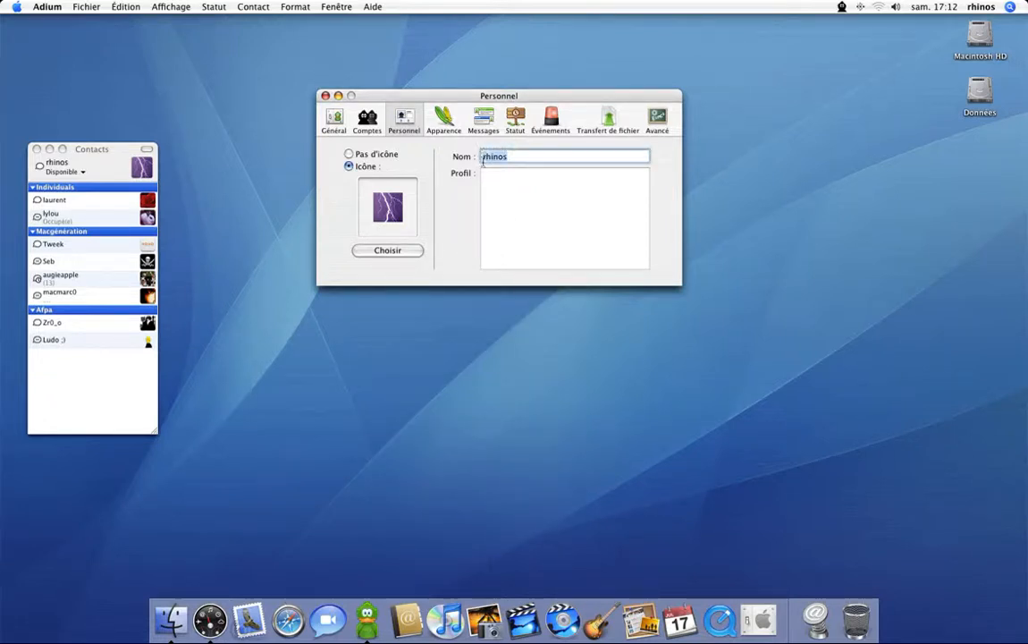
pyautogui.click(487, 188)
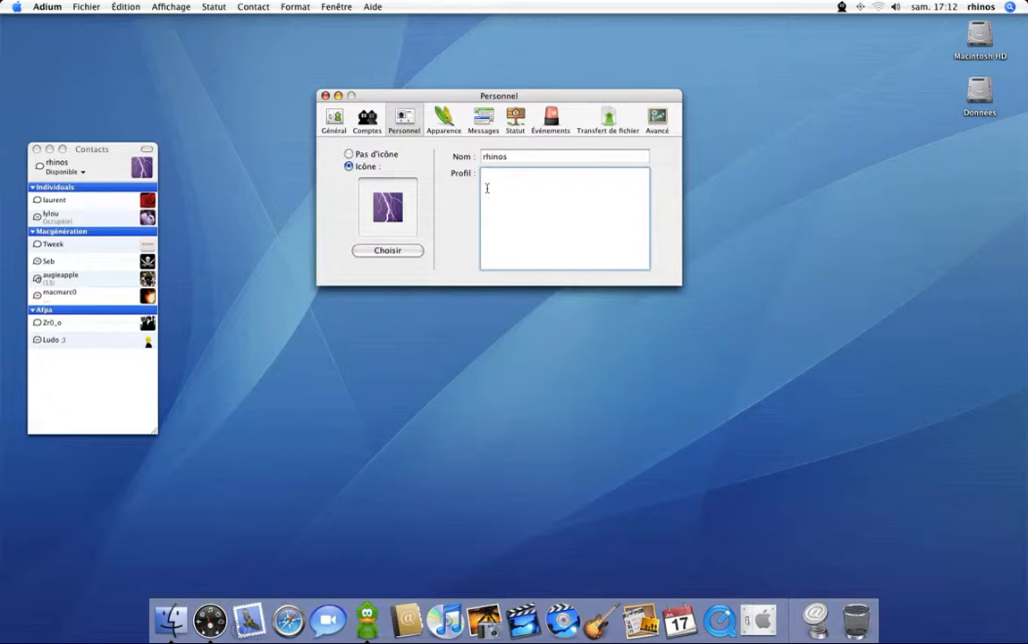
# Set the status icon set to Gems in the appearance settings
pyautogui.click(449, 124)
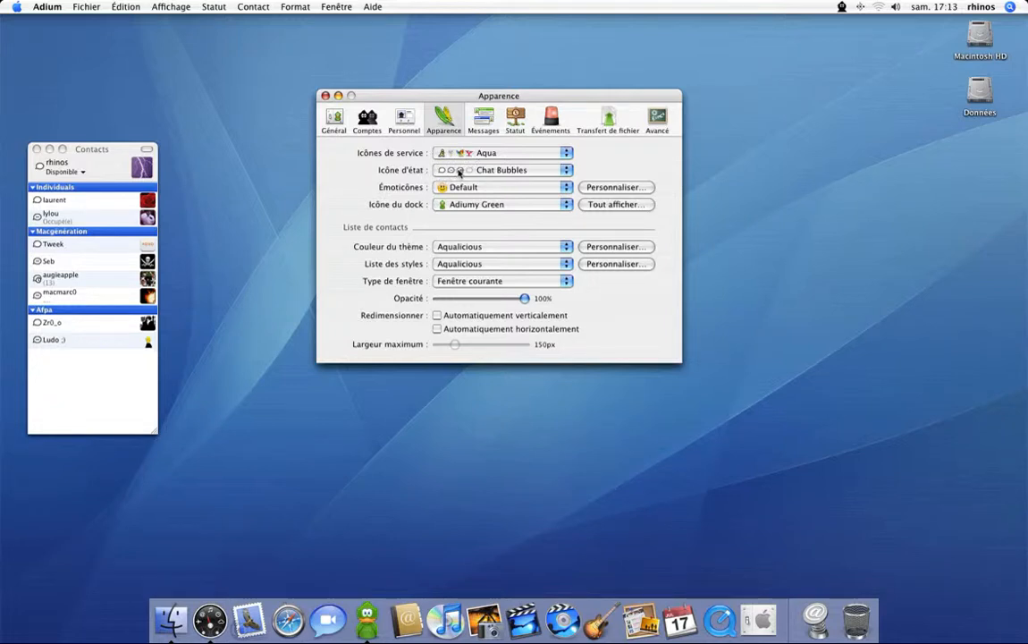
pyautogui.click(457, 170)
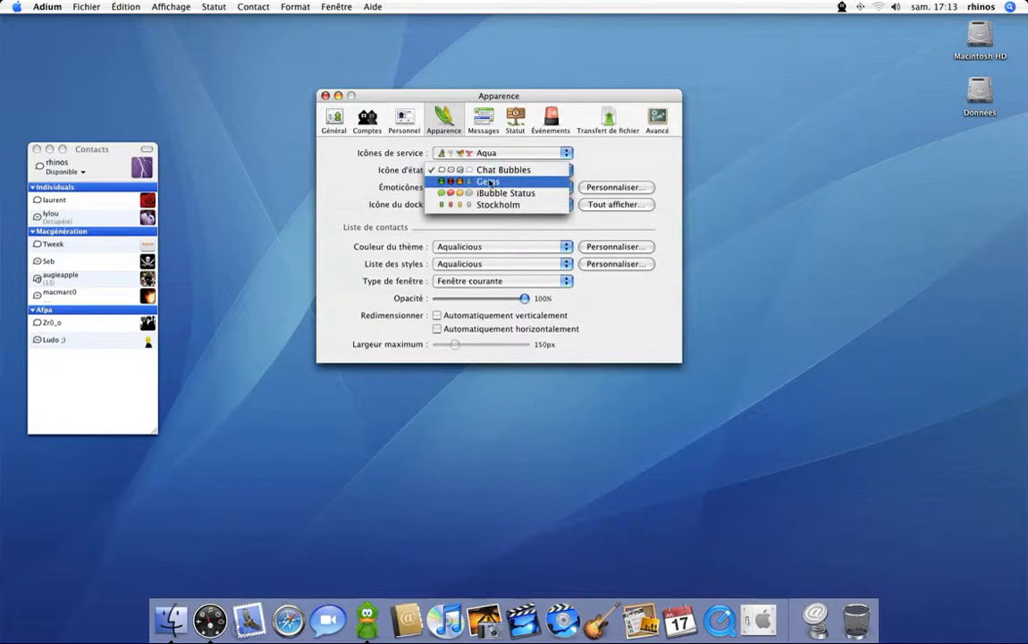
pyautogui.click(489, 182)
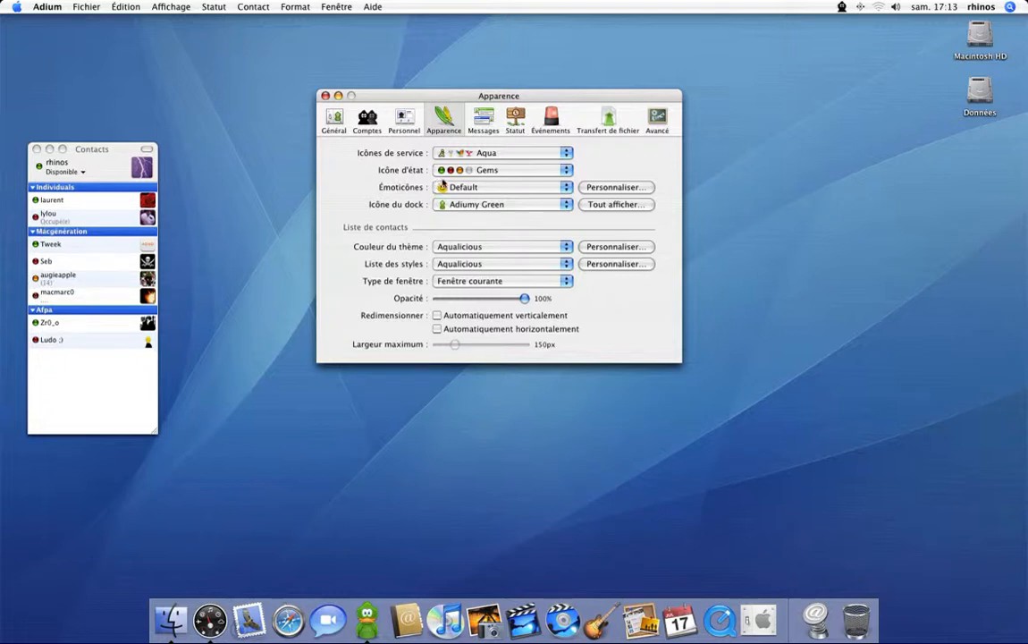
pyautogui.click(450, 175)
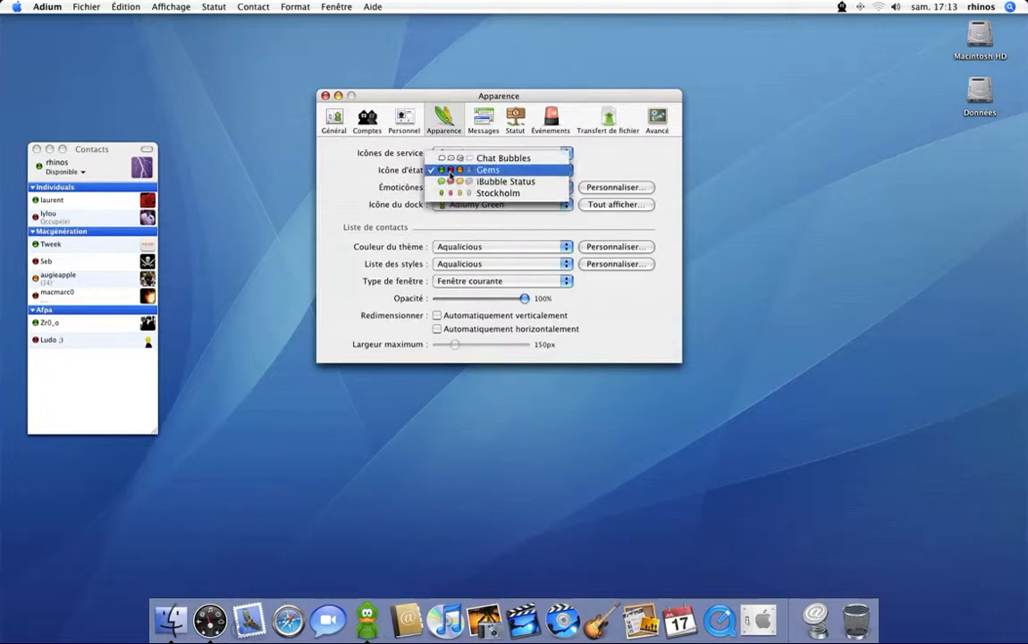
pyautogui.click(400, 174)
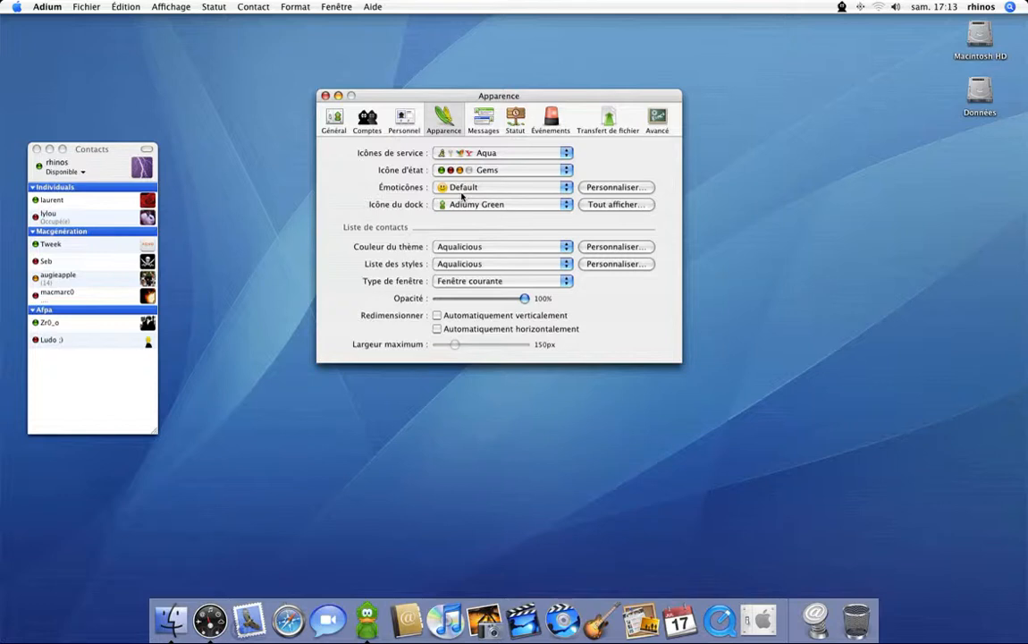
# Enable the MSN, Yahoo, iChat and Adiumy emoticon packs in addition to the Default pack
pyautogui.click(462, 189)
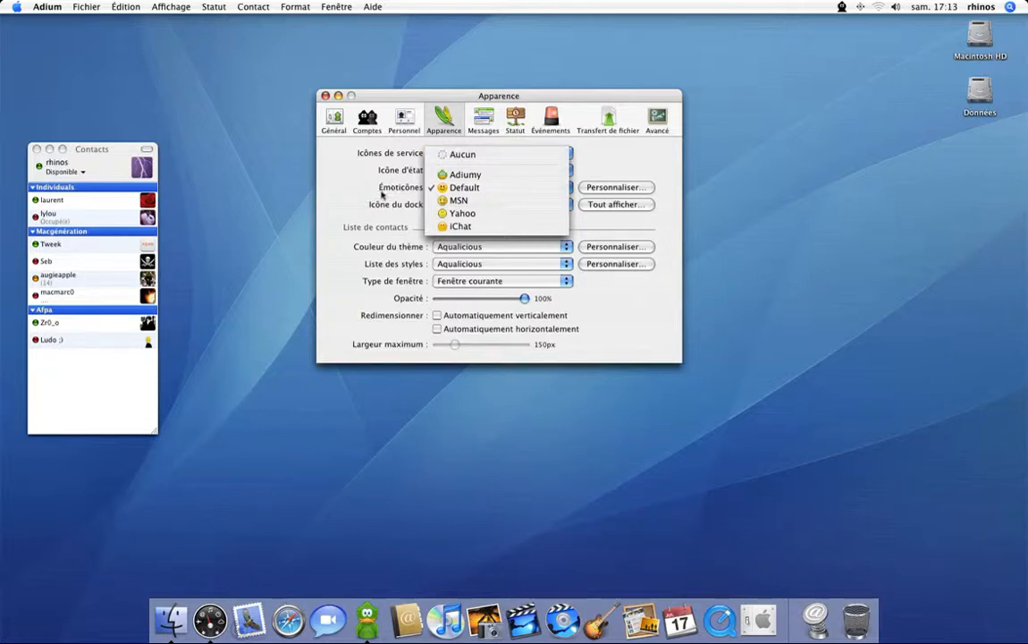
pyautogui.click(382, 191)
pyautogui.click(604, 188)
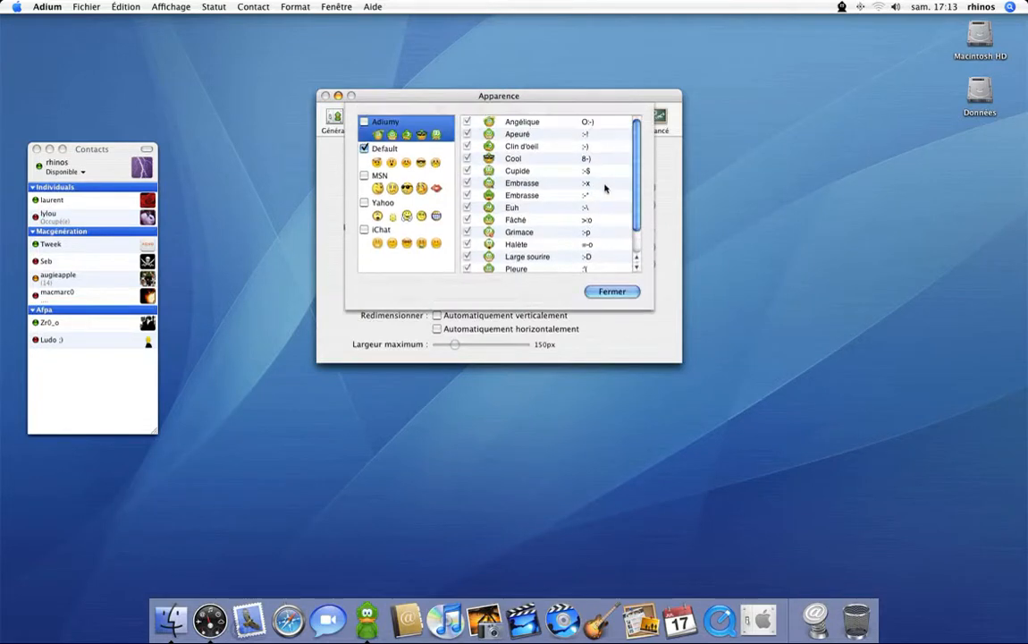
pyautogui.click(364, 175)
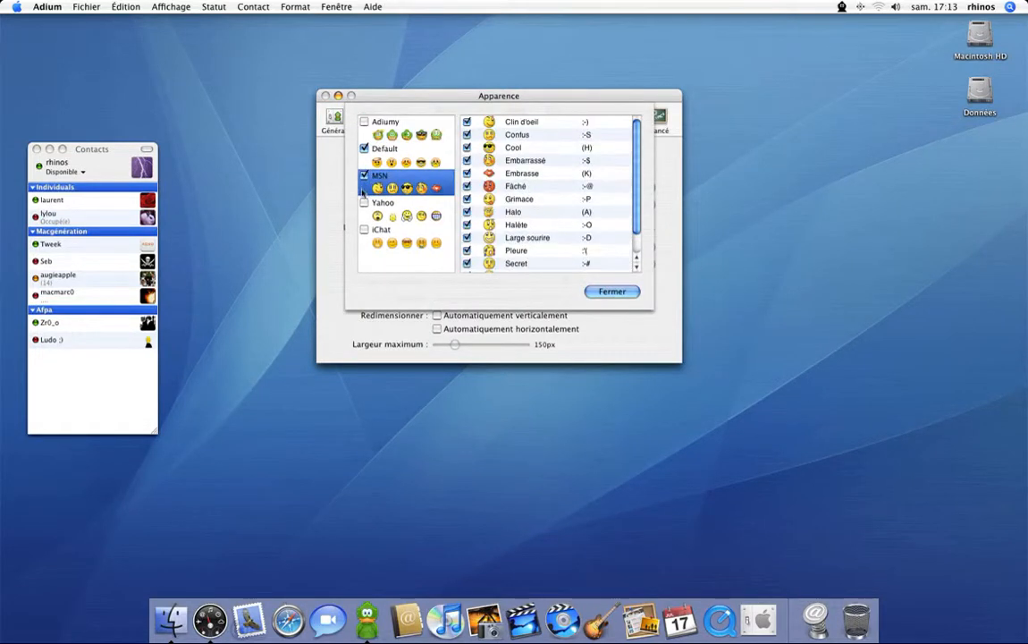
pyautogui.click(364, 203)
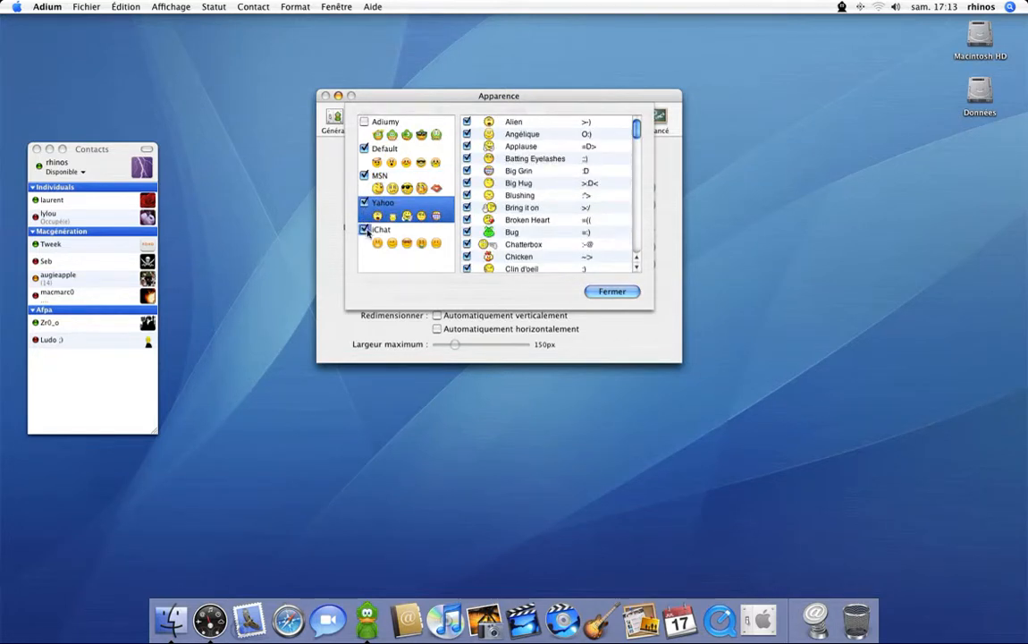
pyautogui.click(364, 229)
pyautogui.click(364, 121)
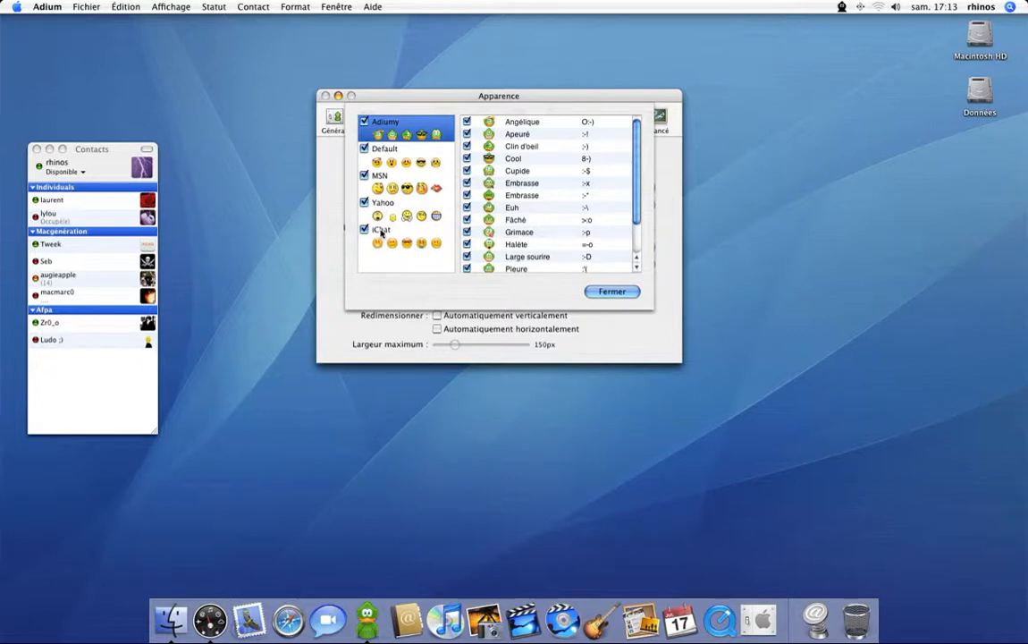
pyautogui.click(625, 292)
# Try the Adiumy Yellow and Adiumy Purple dock icons, restore Adiumy Green, and view the full set of dock icons
pyautogui.click(464, 206)
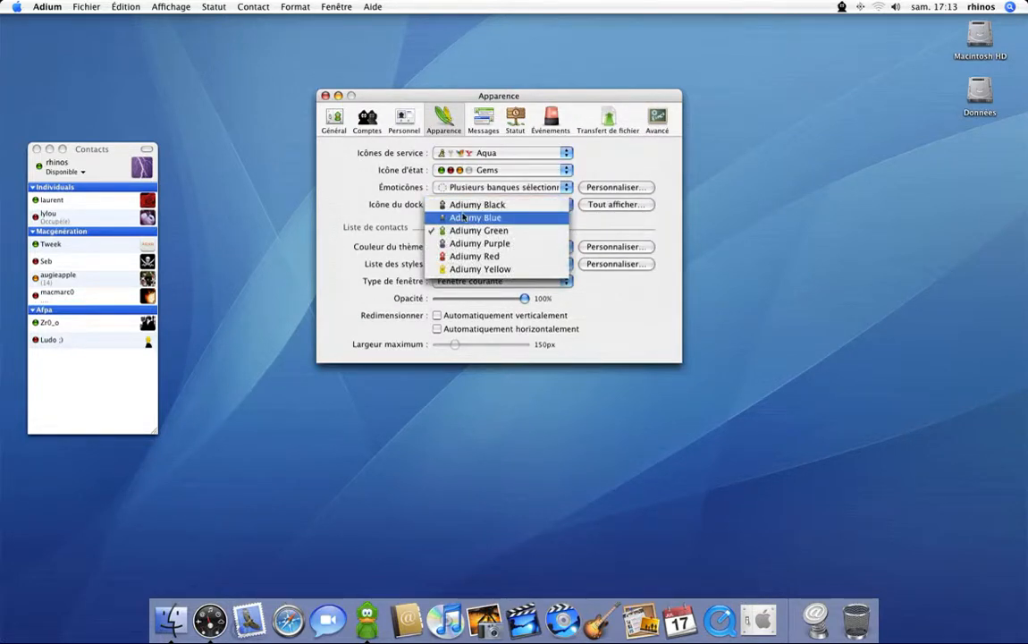
pyautogui.click(307, 196)
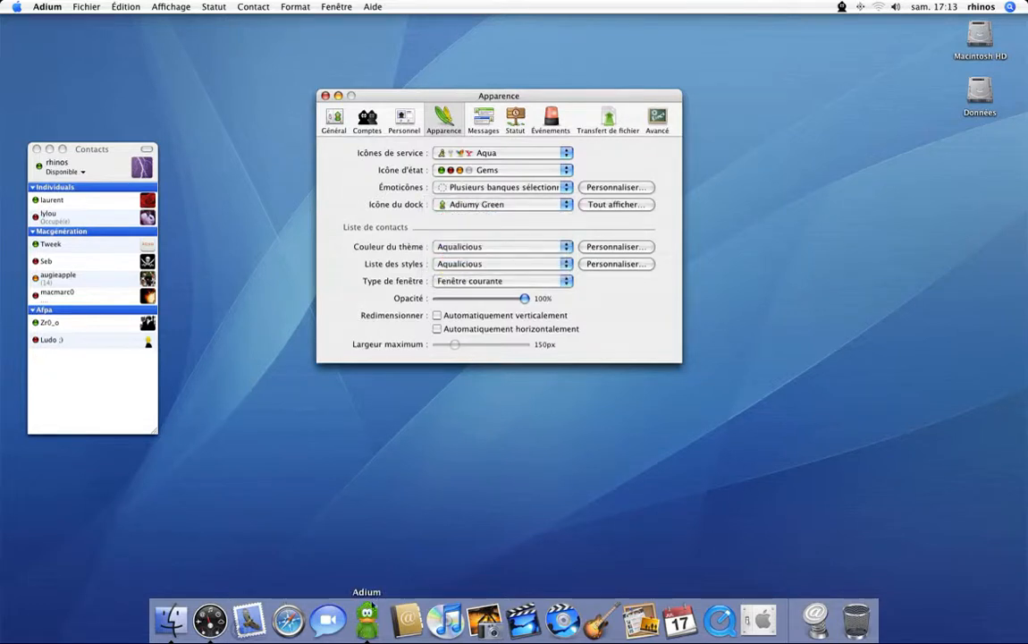
pyautogui.click(456, 202)
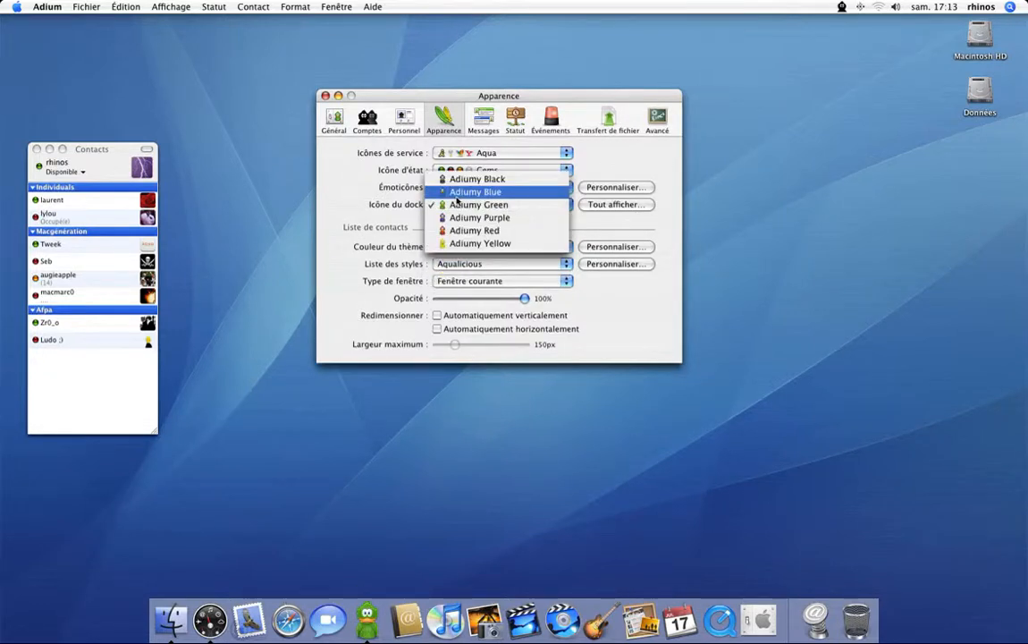
pyautogui.click(454, 244)
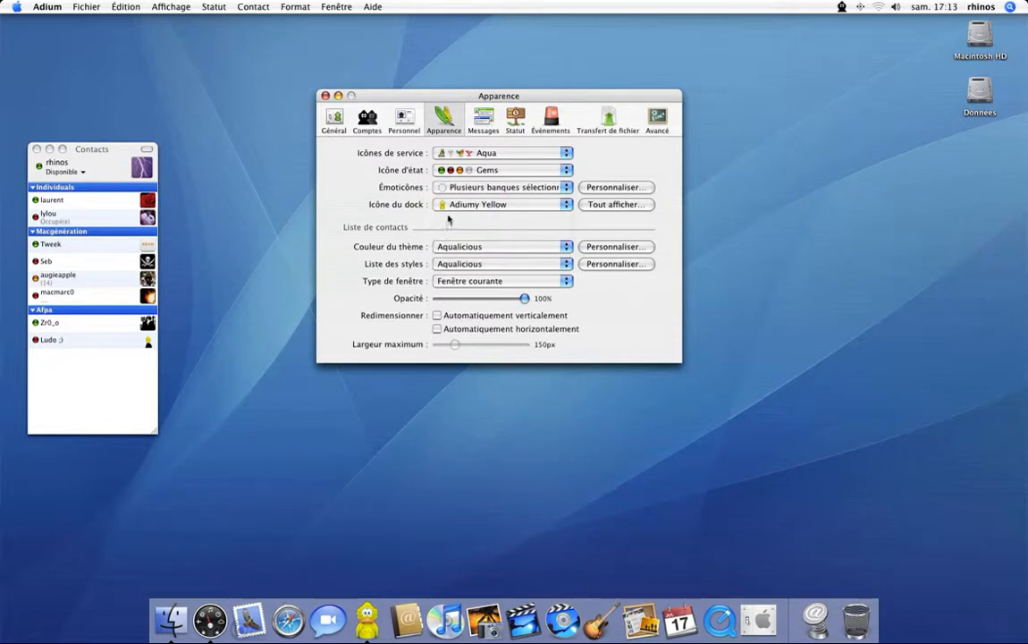
pyautogui.click(452, 207)
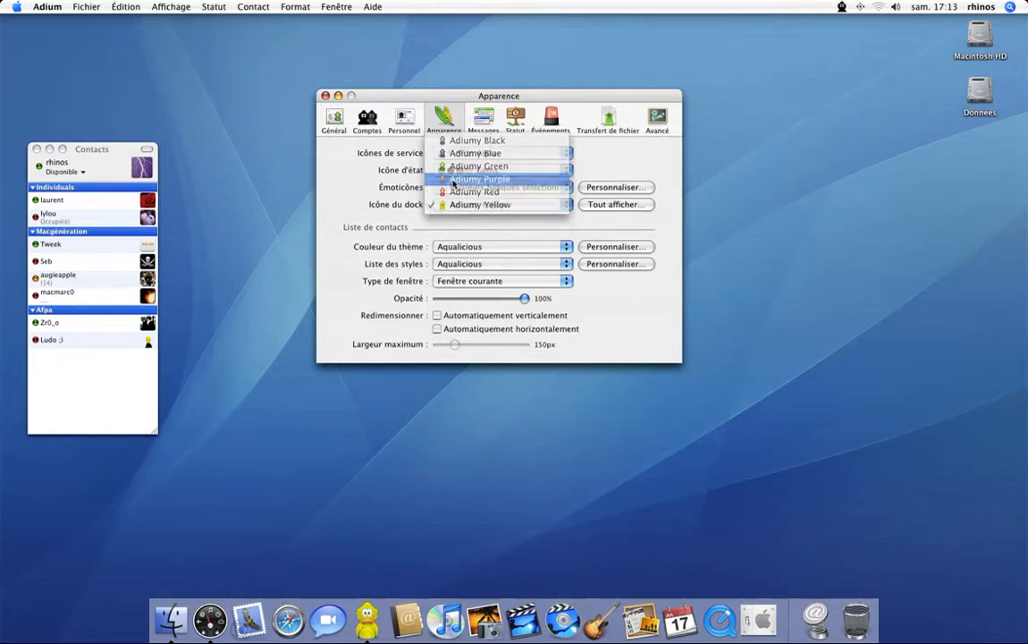
pyautogui.click(454, 181)
pyautogui.click(452, 205)
pyautogui.click(453, 196)
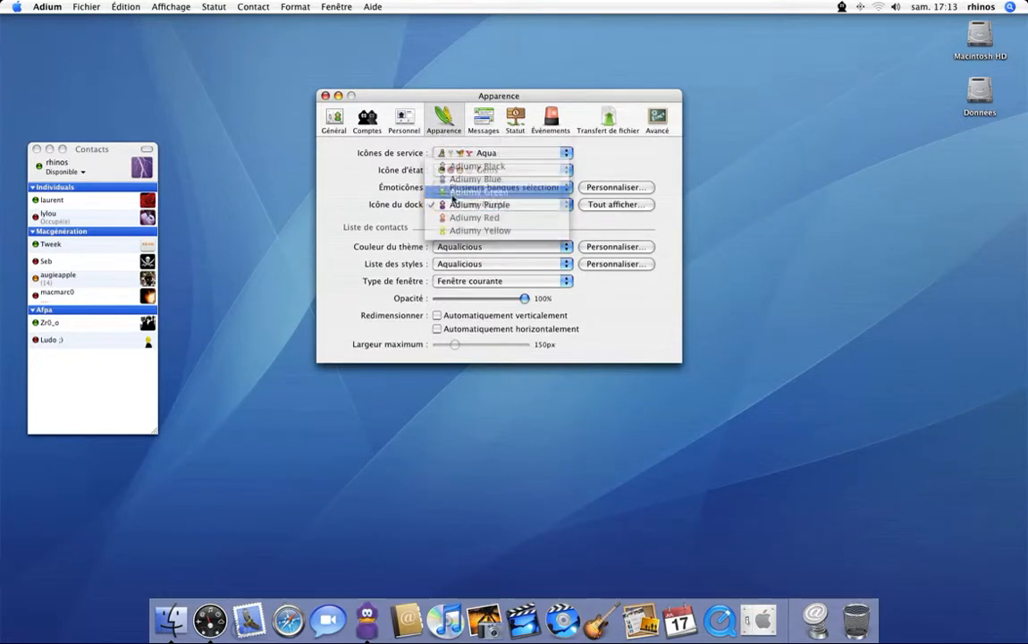
pyautogui.click(617, 204)
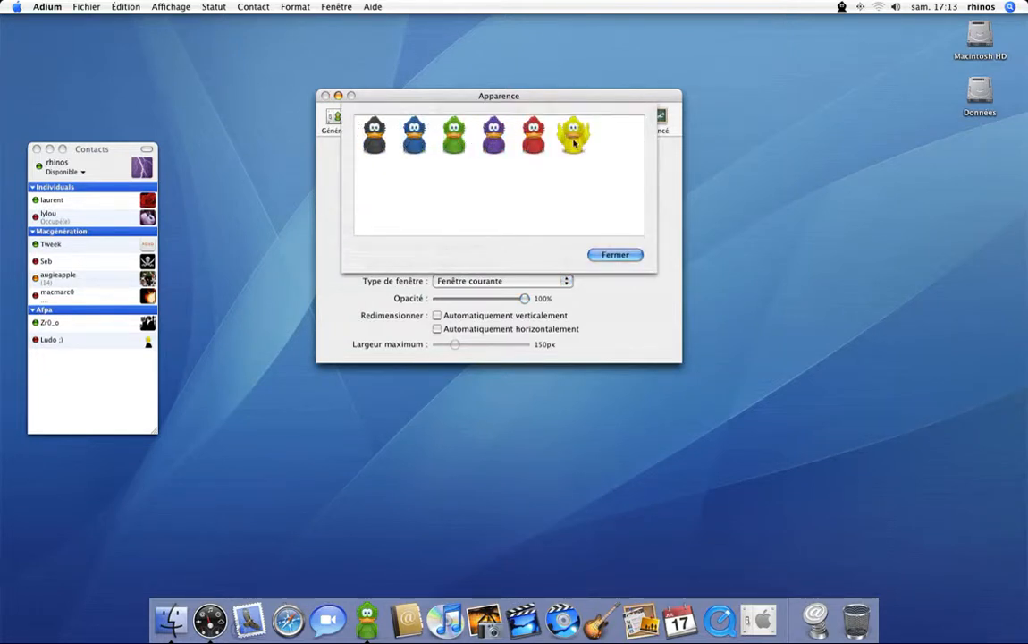
pyautogui.click(612, 255)
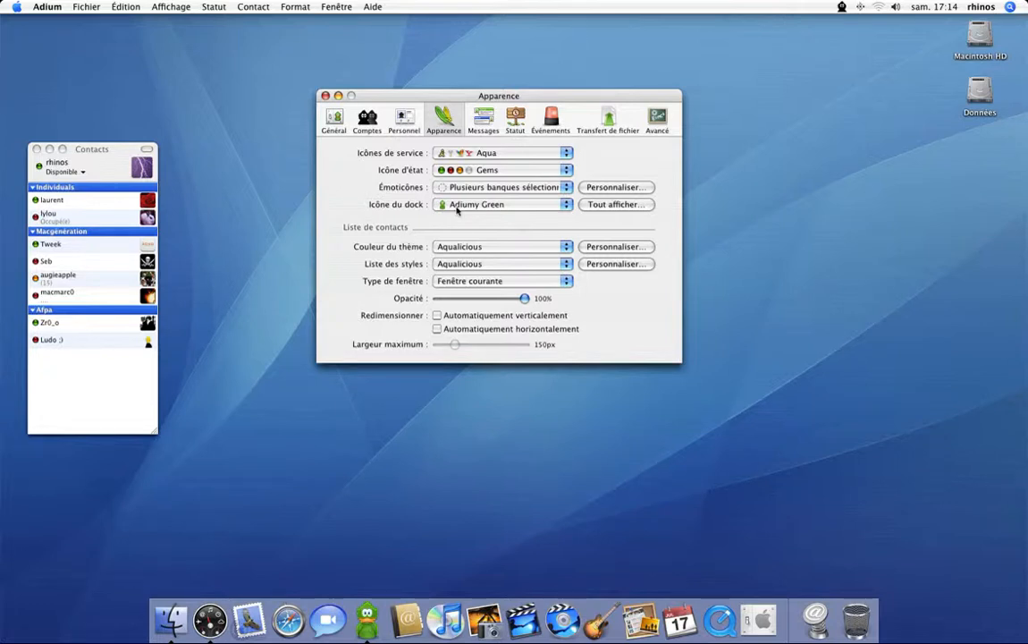
# Switch to Safari and go to google.fr
pyautogui.click(282, 631)
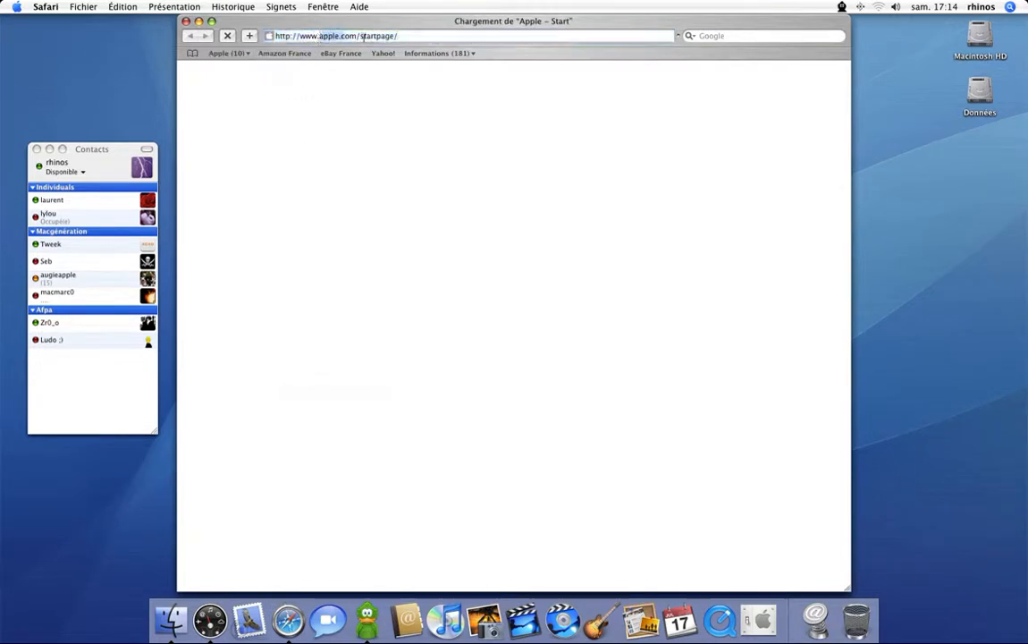
pyautogui.moveTo(364, 37); pyautogui.dragTo(440, 36)
pyautogui.write('googl')
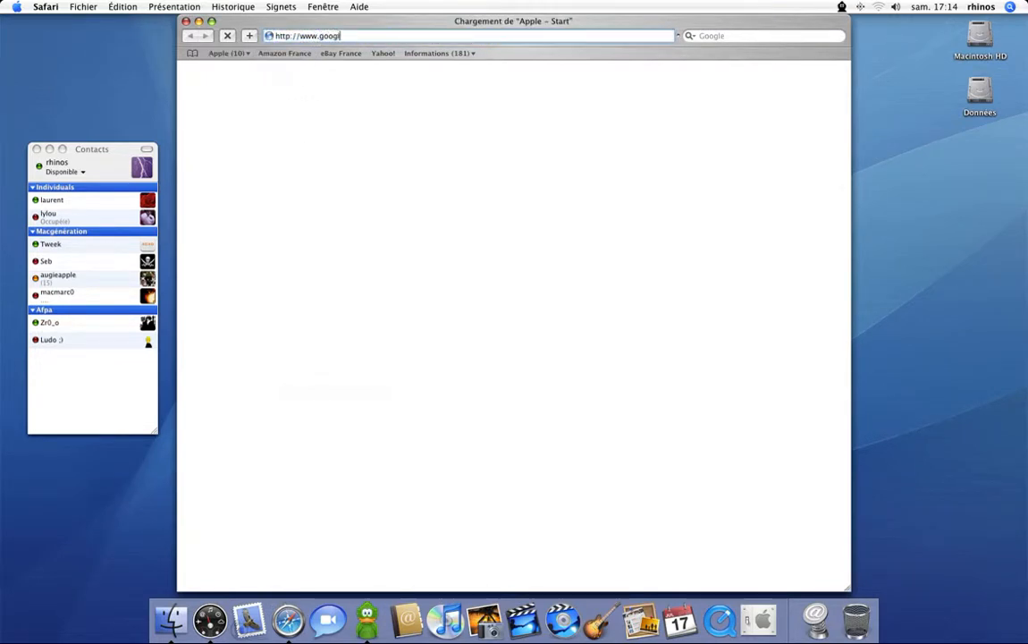
pyautogui.write('e.fr')
pyautogui.press('Return')
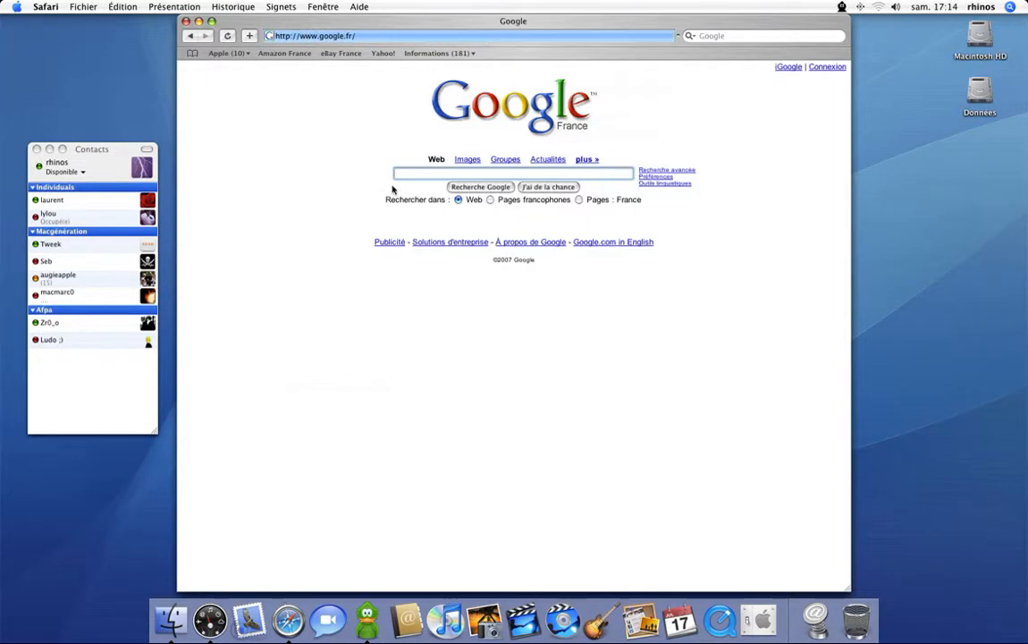
# Search Google for "adium" and open the "Adium - Téléchargement" result
pyautogui.write('adiu')
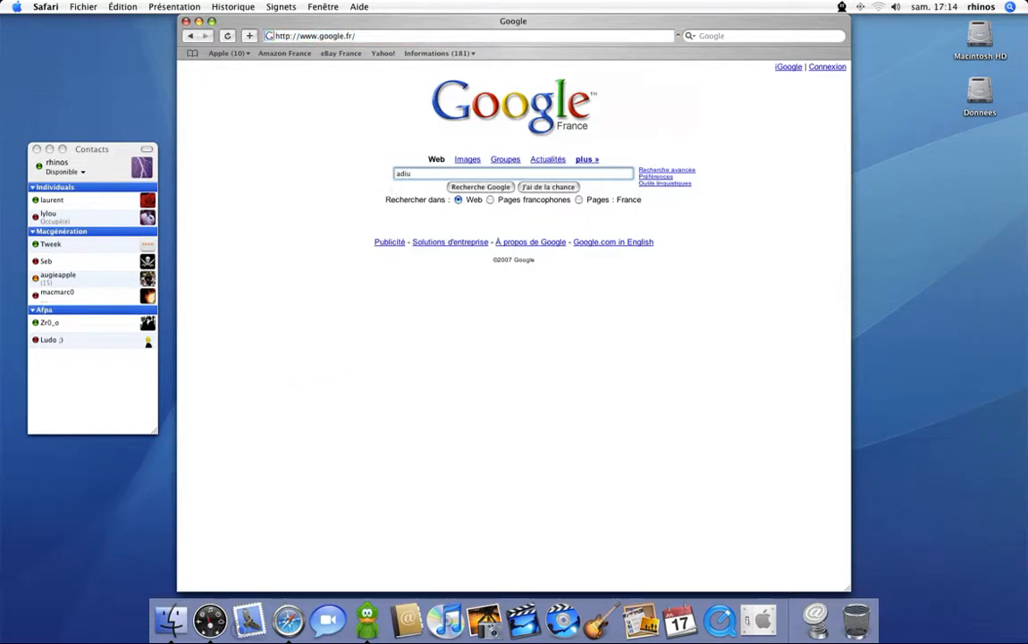
pyautogui.write('m')
pyautogui.press('Return')
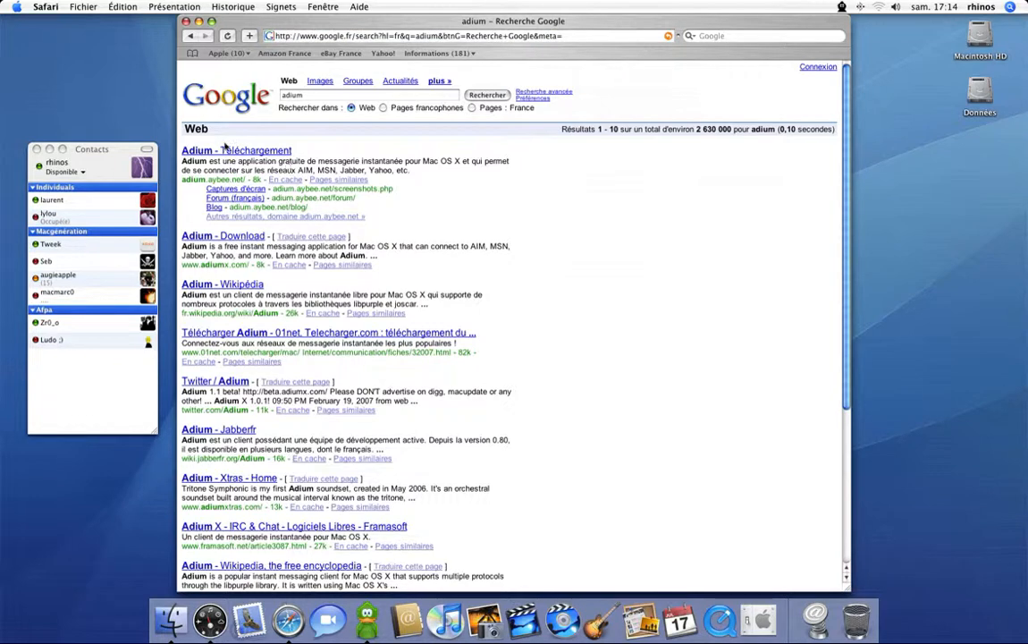
pyautogui.click(204, 148)
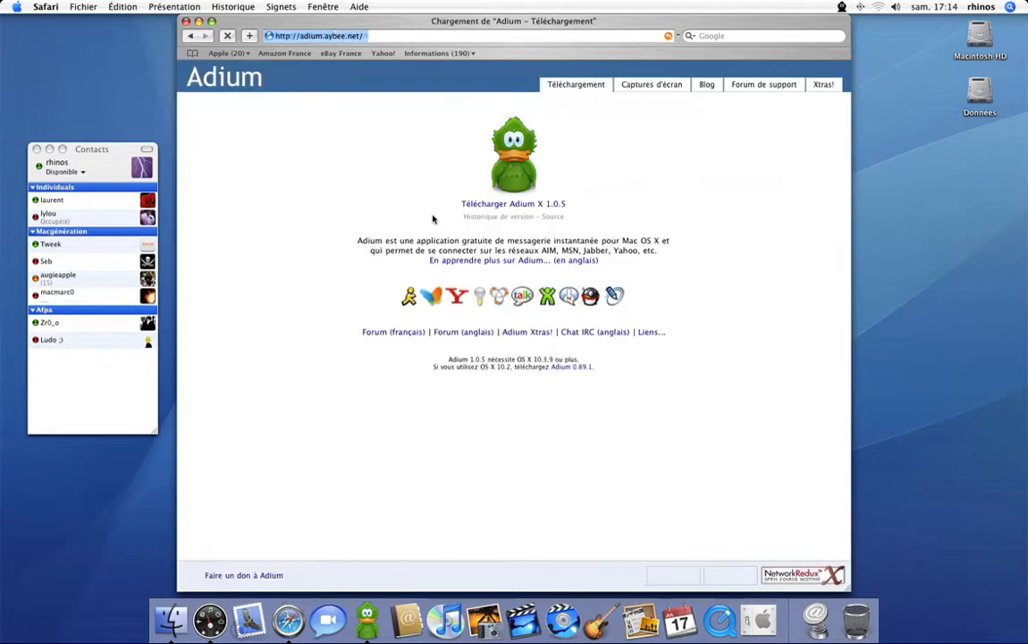
# Browse the Dock Icons category of the Adium Xtras site, go back to the Xtras home page, and return to Adium's preferences
pyautogui.click(822, 88)
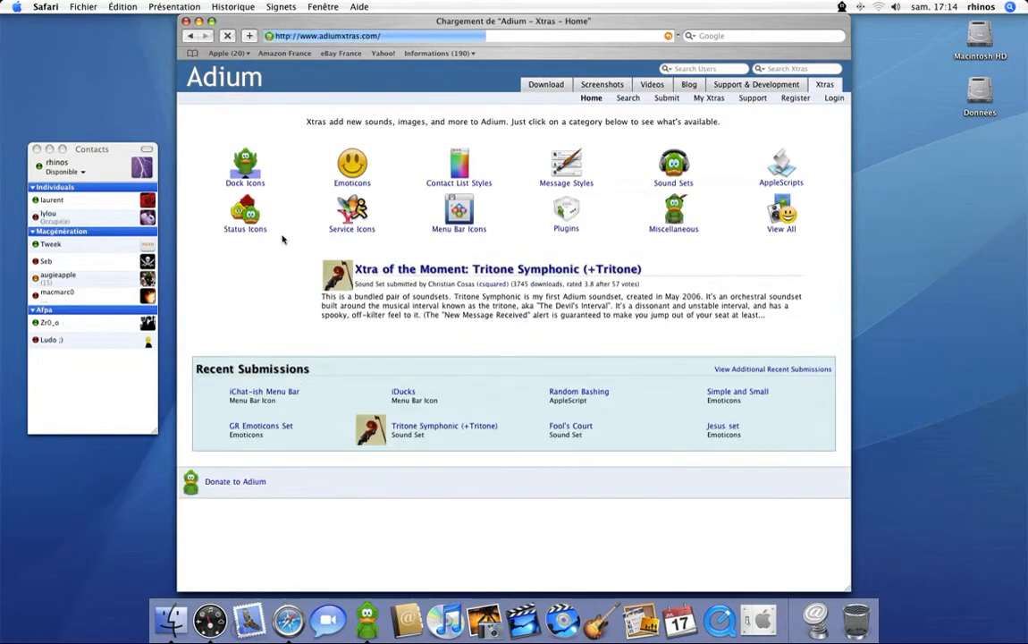
pyautogui.click(248, 174)
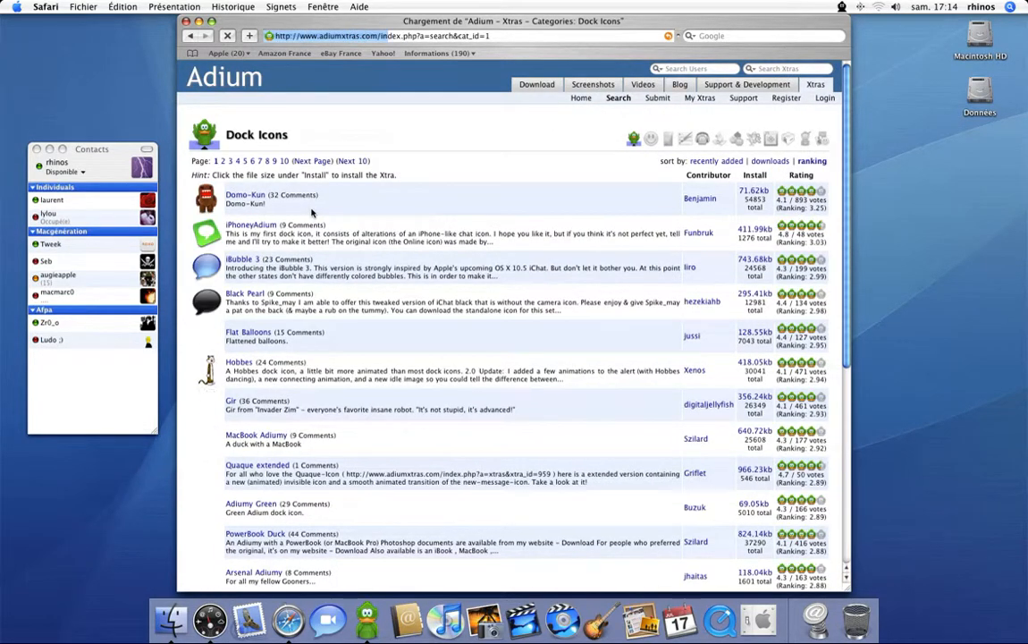
pyautogui.scroll(-2, 311, 212)
pyautogui.scroll(-10, 311, 212)
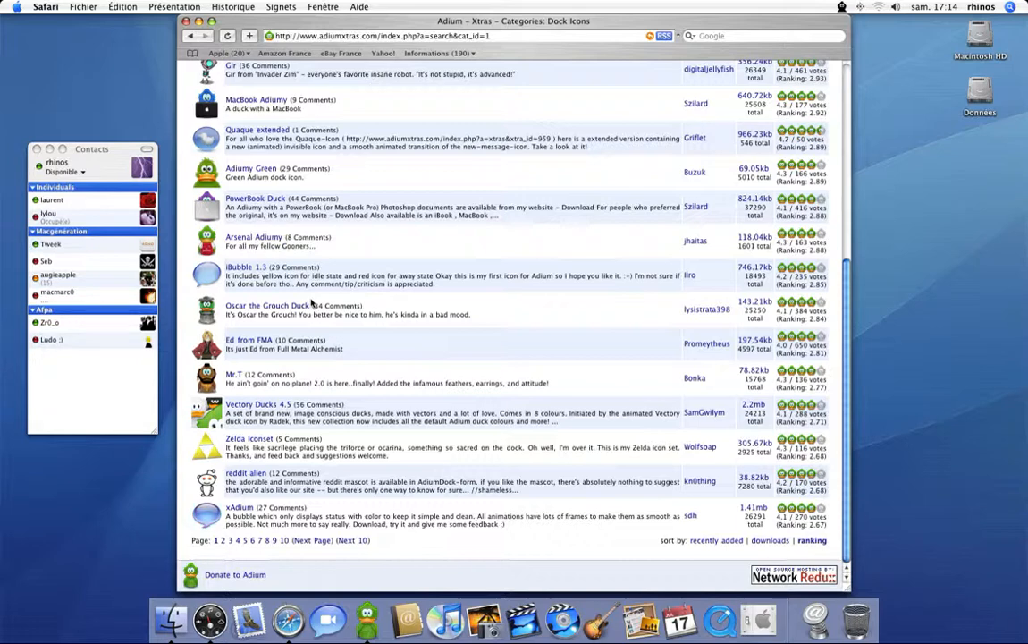
pyautogui.scroll(10, 311, 304)
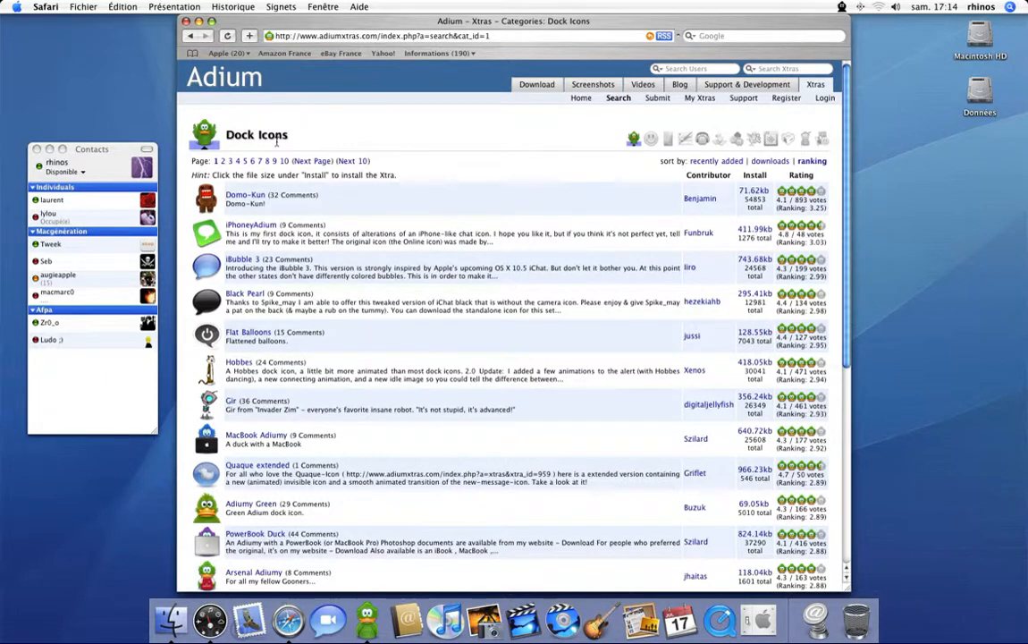
pyautogui.click(818, 85)
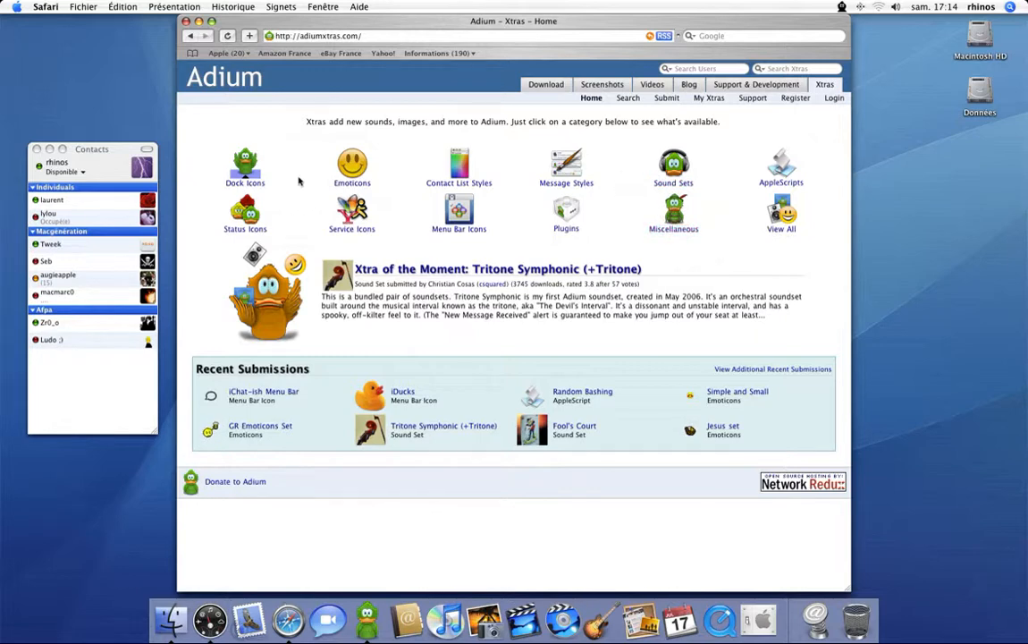
pyautogui.click(185, 21)
pyautogui.click(430, 203)
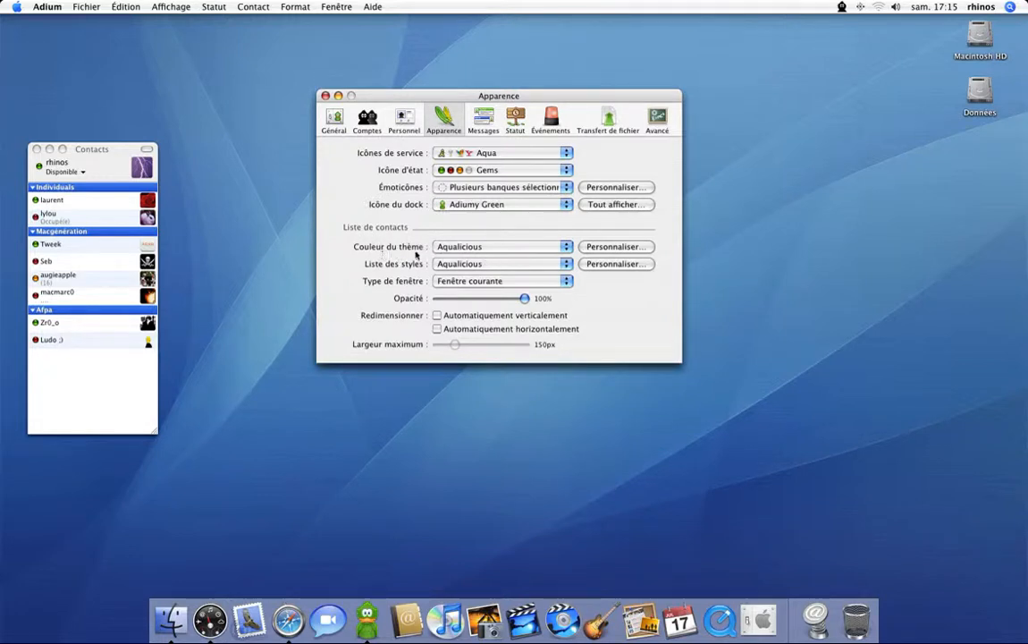
# Set both the contact list's colour theme and its list style to Decay 2.0
pyautogui.click(112, 167)
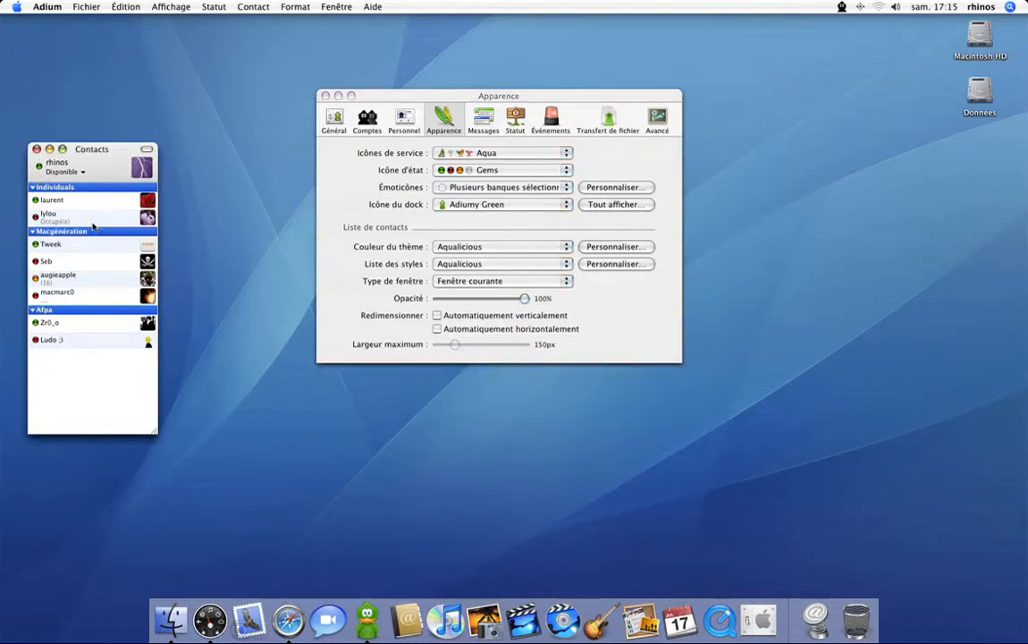
pyautogui.click(477, 249)
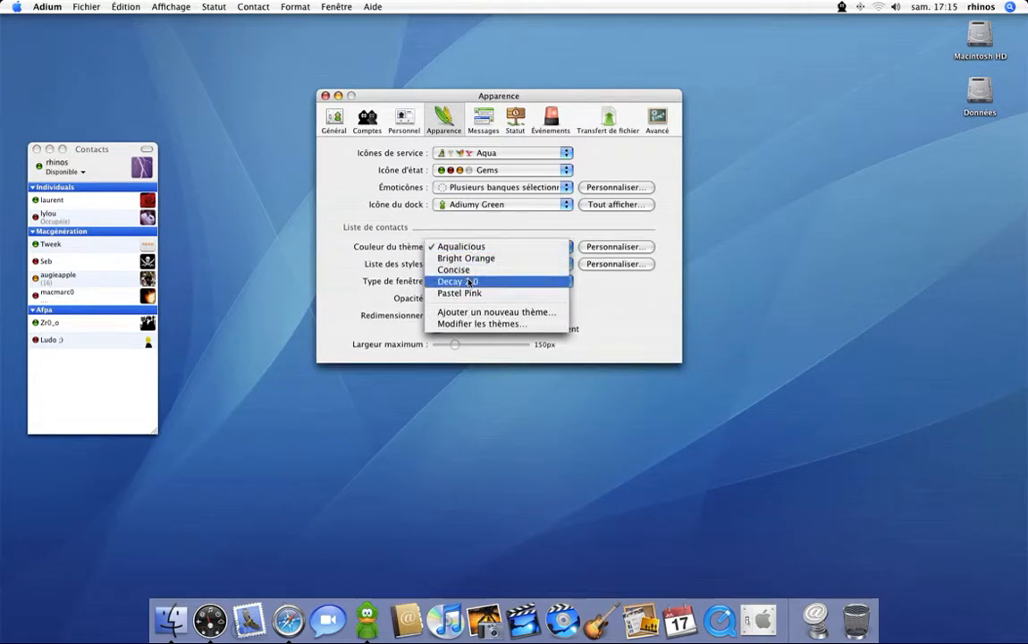
pyautogui.click(470, 282)
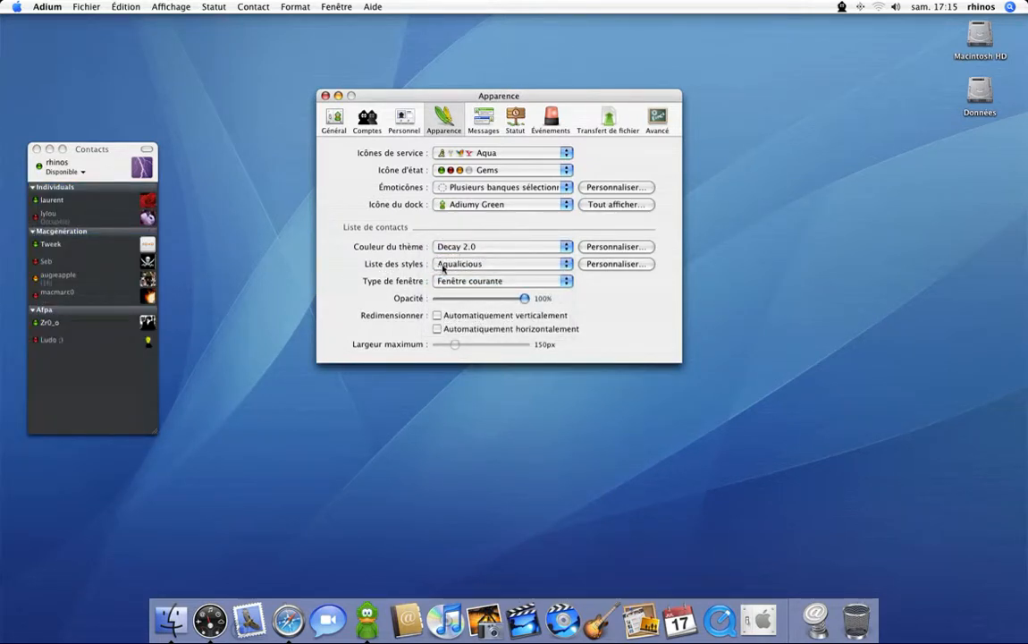
pyautogui.click(442, 269)
pyautogui.click(442, 301)
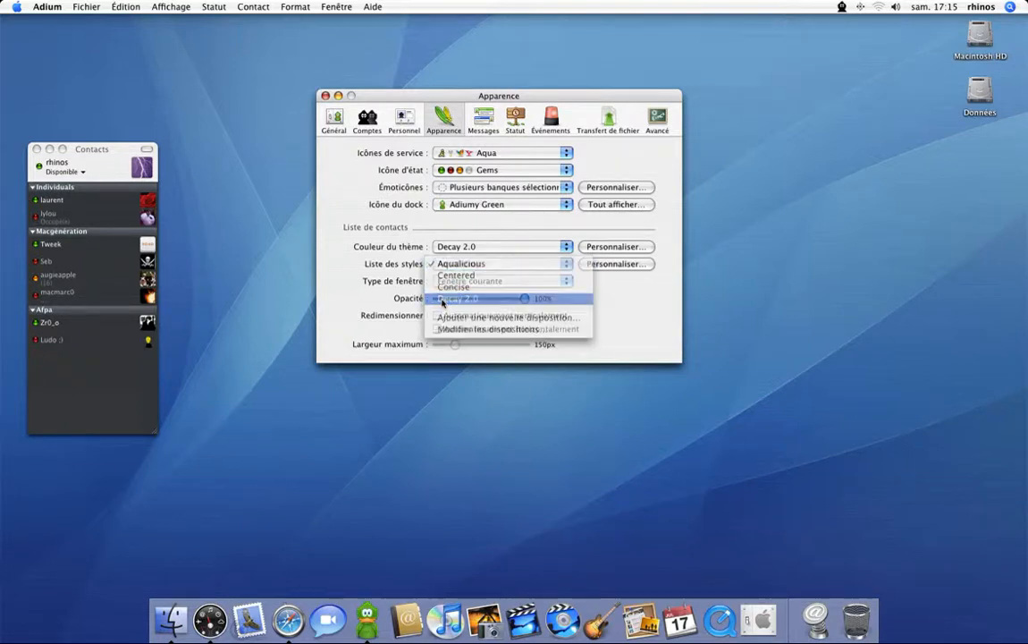
pyautogui.click(111, 160)
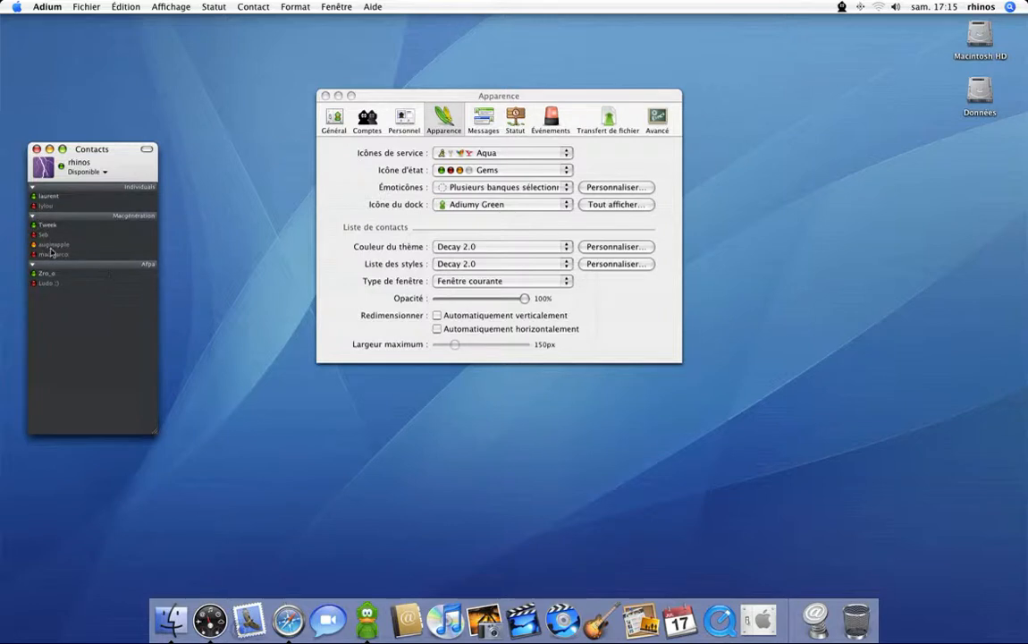
# Look through the Decay 2.0 colour theme's window, status, events and groups customization settings
pyautogui.click(601, 247)
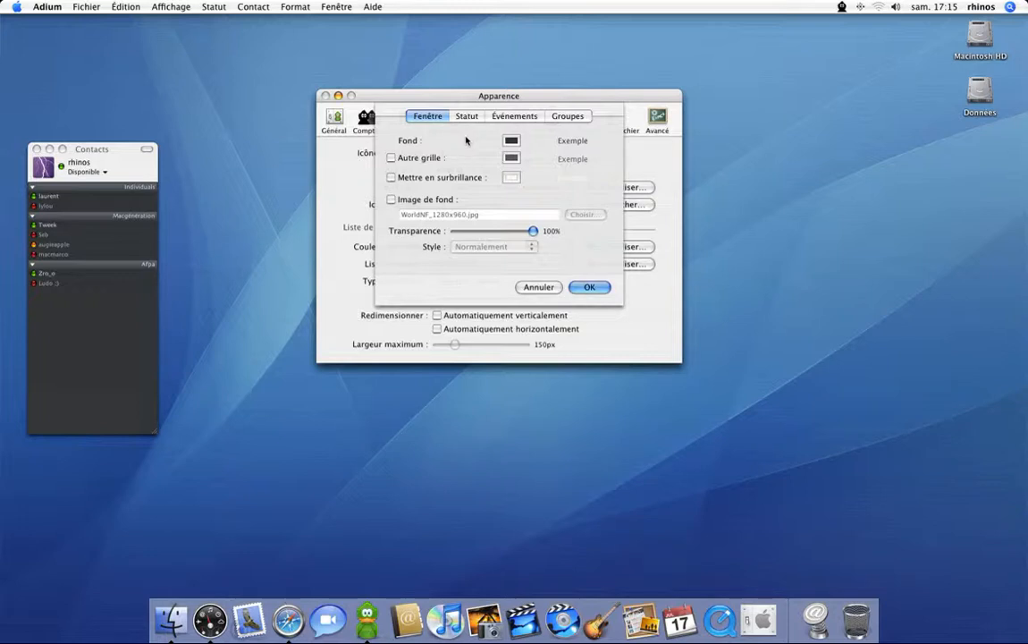
pyautogui.click(473, 118)
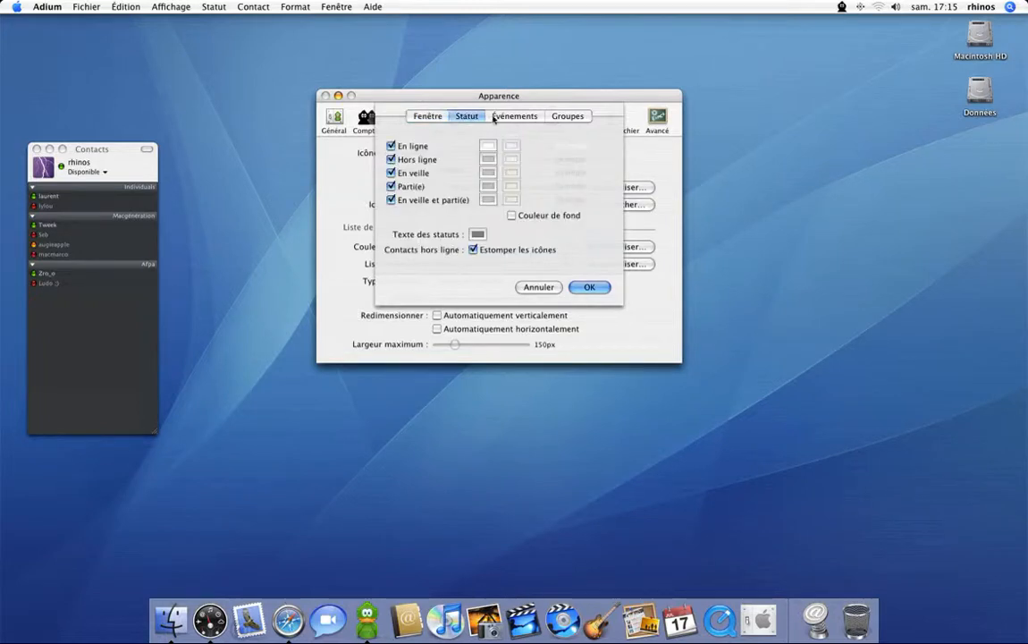
pyautogui.click(504, 118)
pyautogui.click(577, 116)
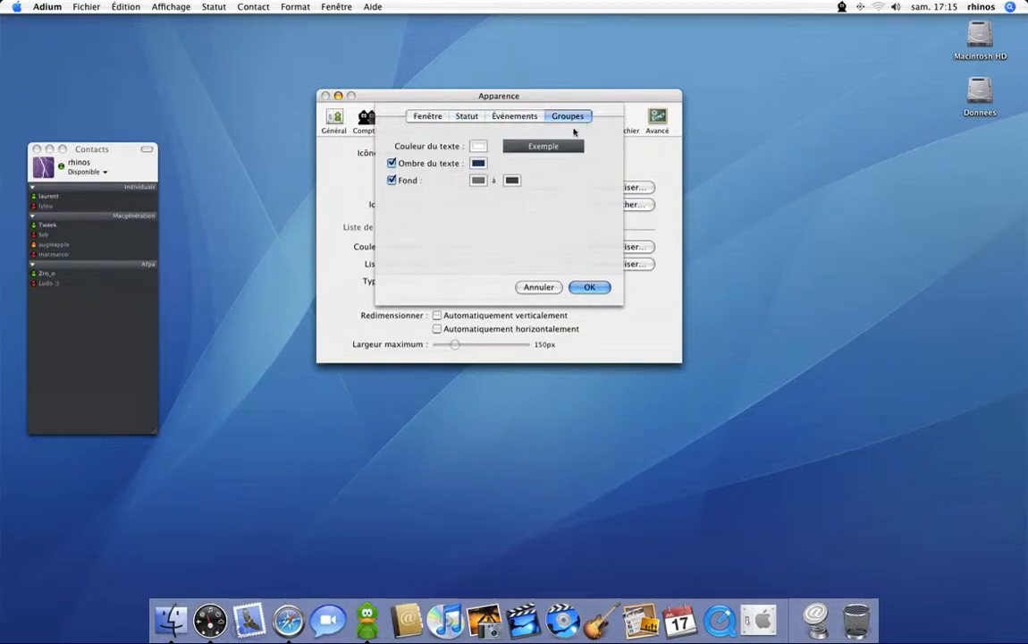
pyautogui.click(590, 287)
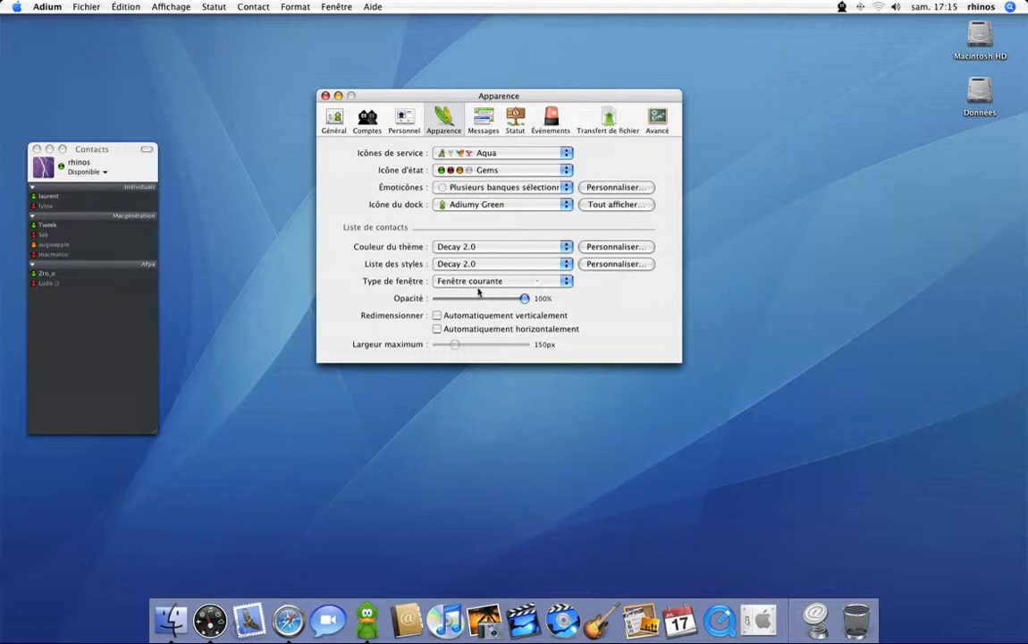
# Try the Fenêtre sans bordure and Grouper les bulles window types for the contact list, and settle on Bulles de contacts
pyautogui.click(464, 280)
pyautogui.click(464, 300)
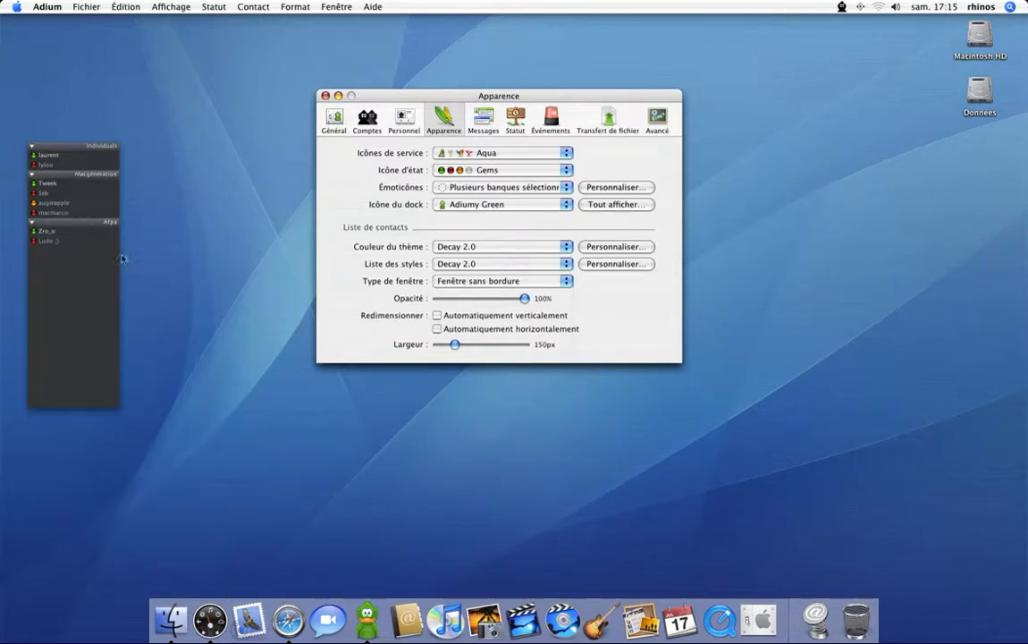
pyautogui.click(442, 283)
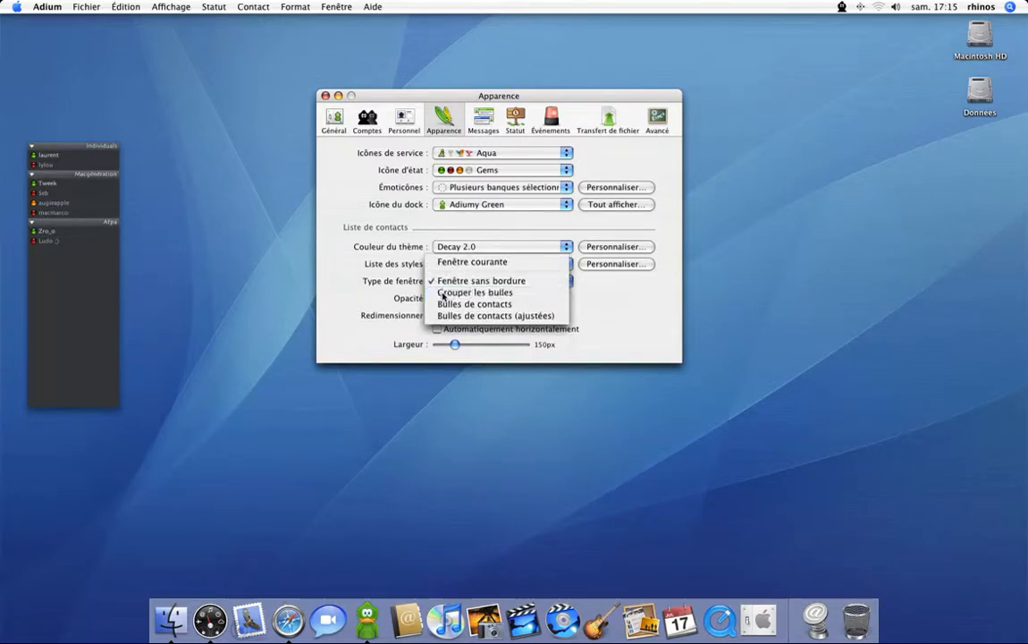
pyautogui.click(442, 294)
pyautogui.click(449, 283)
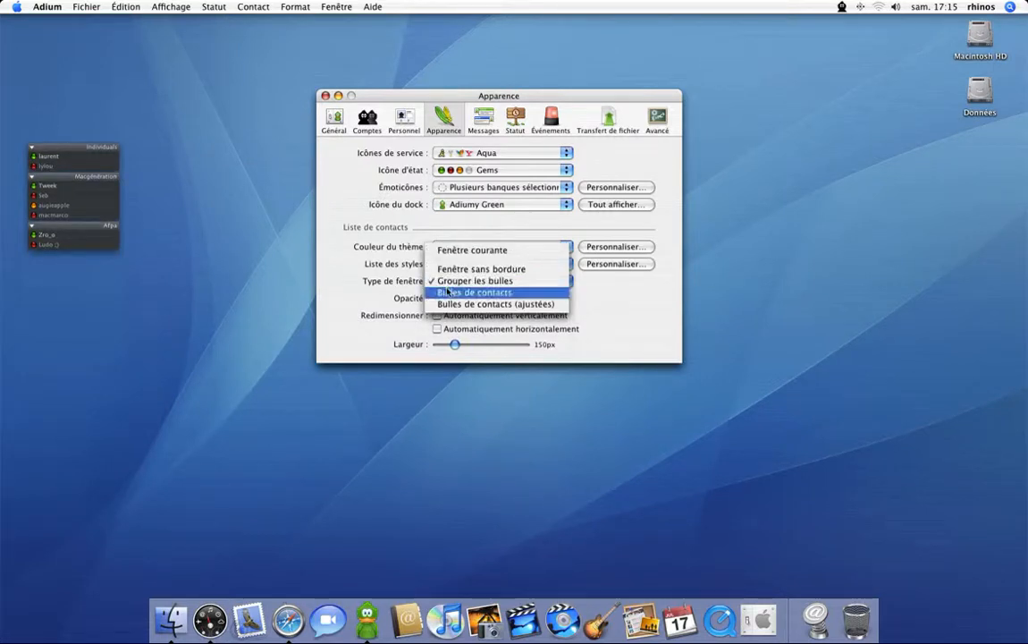
pyautogui.click(449, 292)
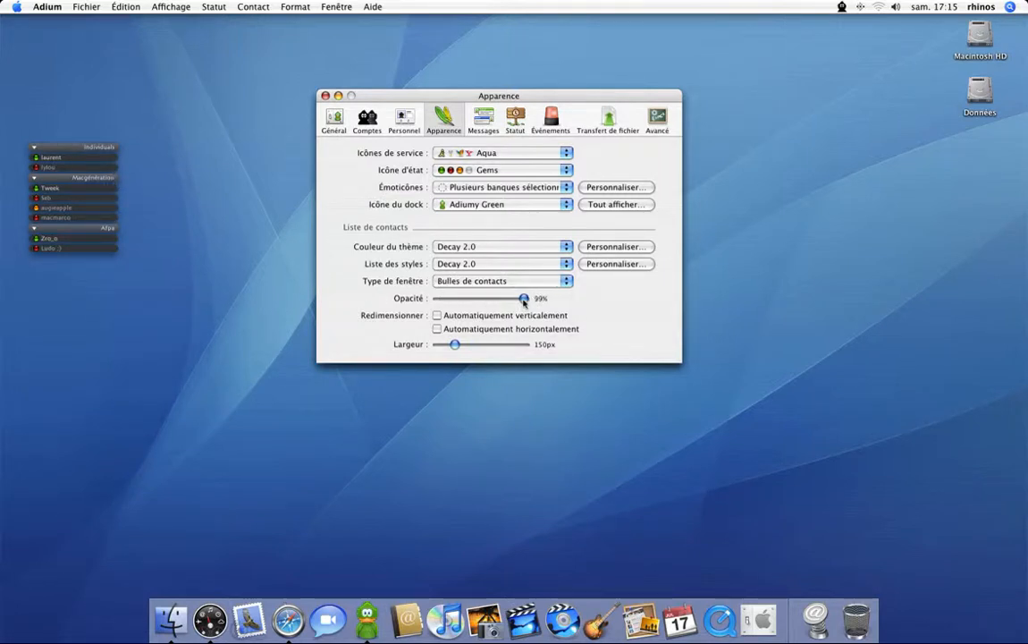
# Set the contact list's opacity to 45% and its width to 243 px
pyautogui.moveTo(524, 300); pyautogui.dragTo(474, 299)
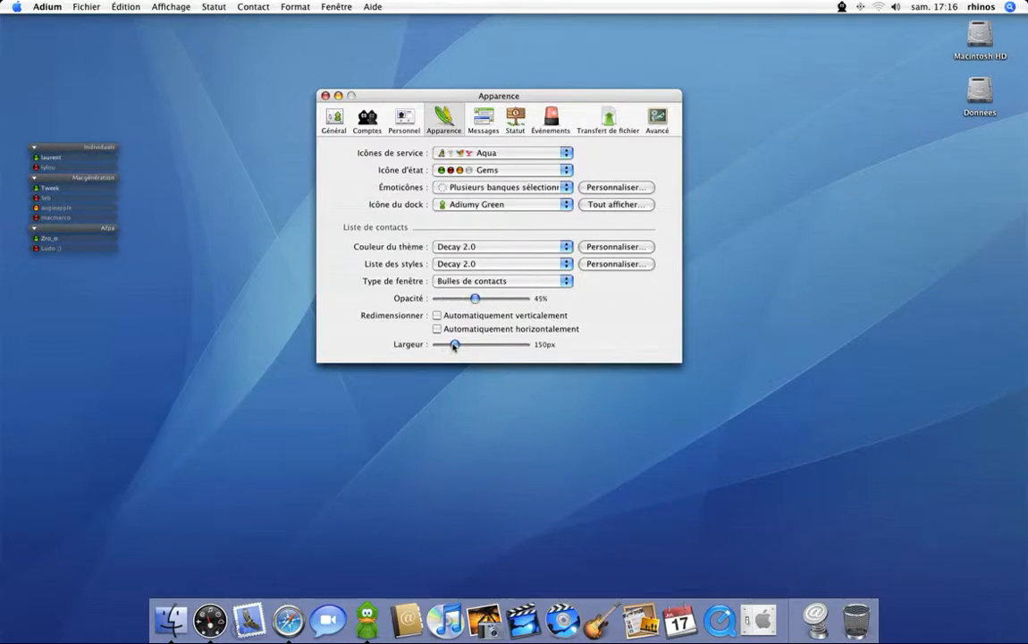
pyautogui.moveTo(454, 346)
pyautogui.mouseDown()
pyautogui.moveTo(489, 345)
pyautogui.moveTo(392, 345)
pyautogui.moveTo(466, 348)
pyautogui.mouseUp()
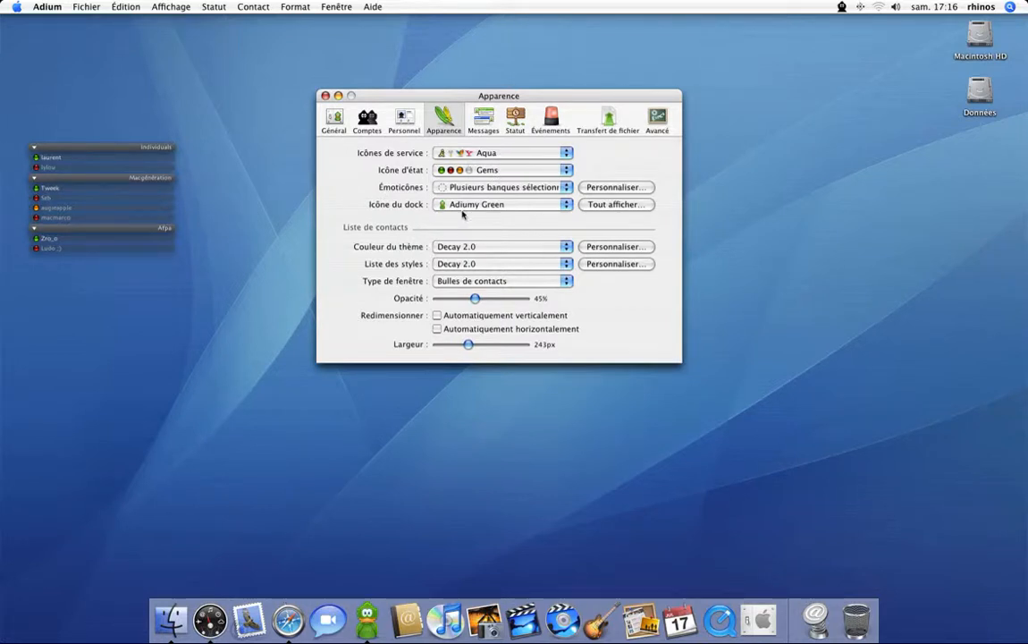
# Open the message settings and look through the sample conversation in the style preview
pyautogui.click(487, 130)
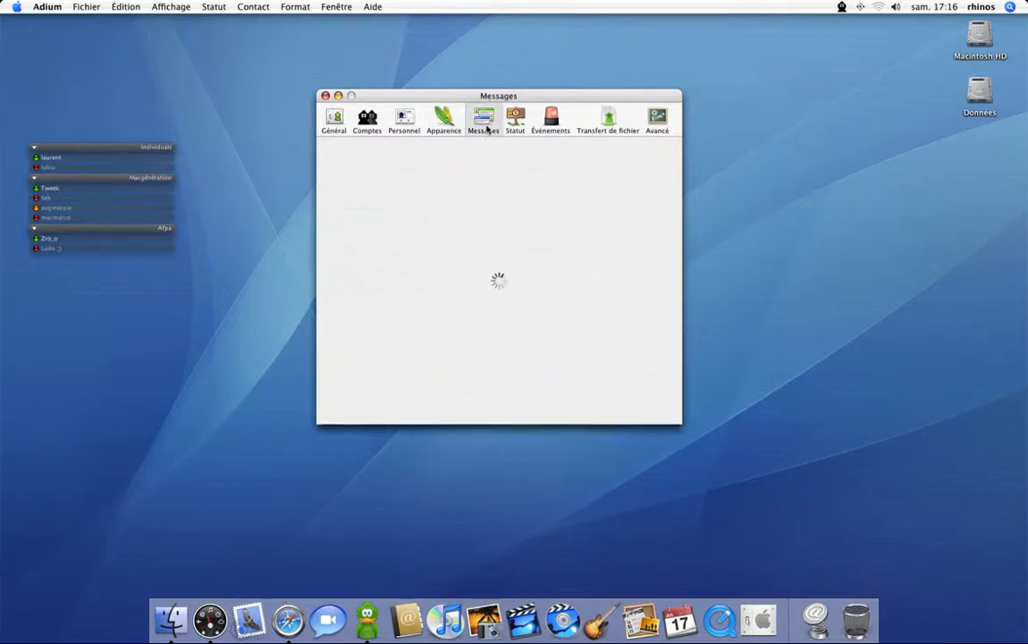
pyautogui.scroll(5, 517, 218)
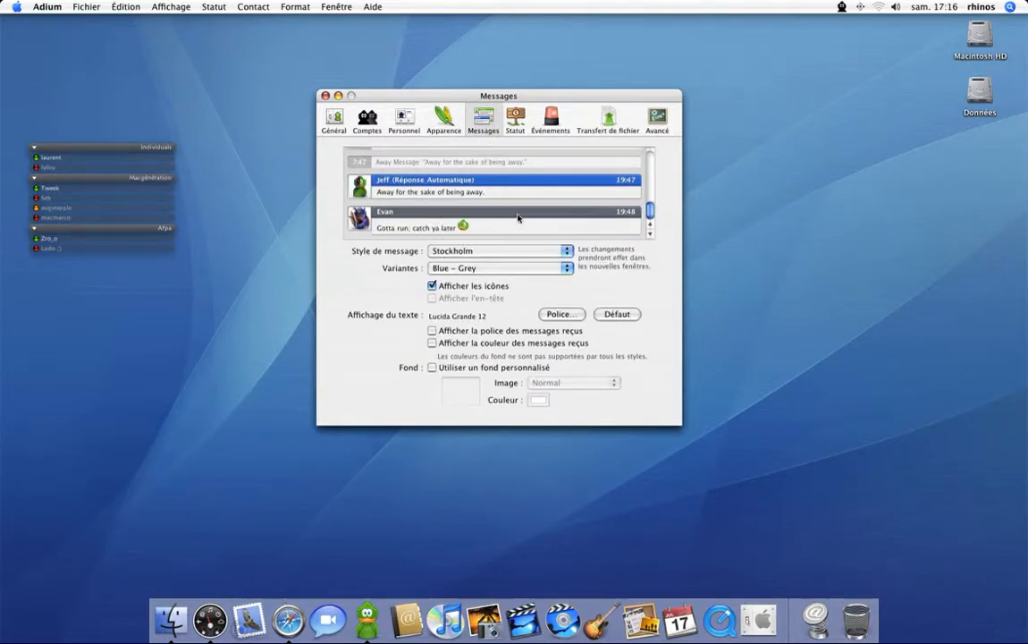
pyautogui.scroll(3, 517, 218)
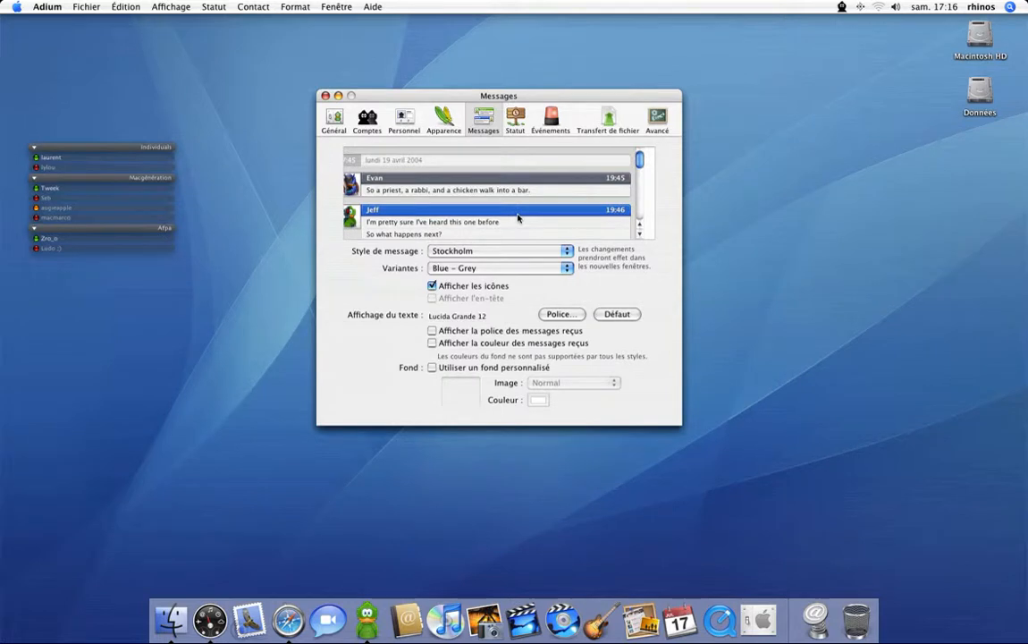
pyautogui.scroll(-5, 517, 218)
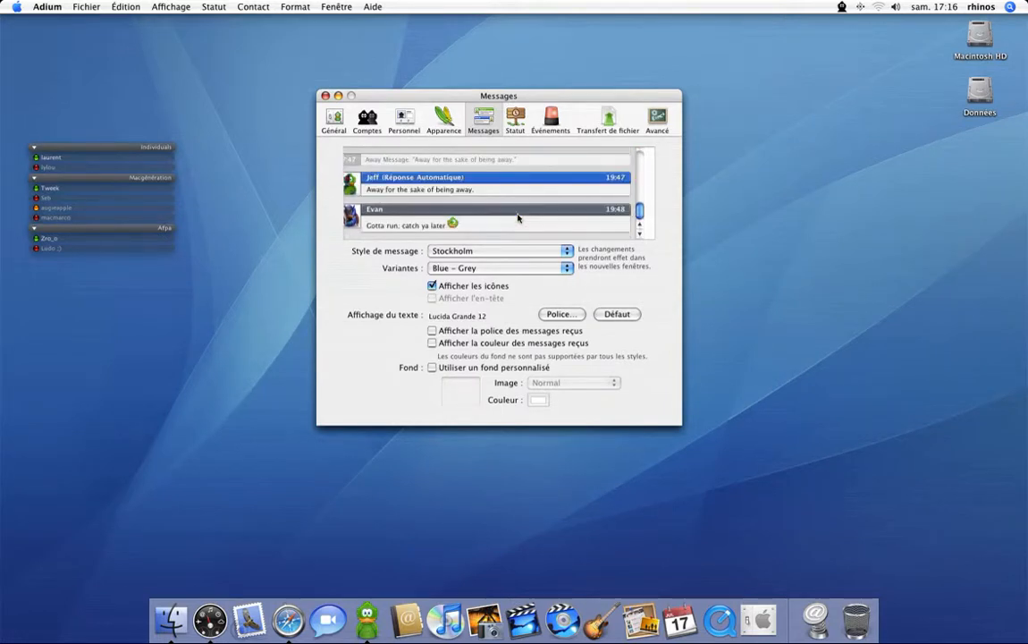
# Try the Smooth Operator, Mockie and minimal_mod message styles, and settle on Gone Dark
pyautogui.click(483, 253)
pyautogui.click(482, 239)
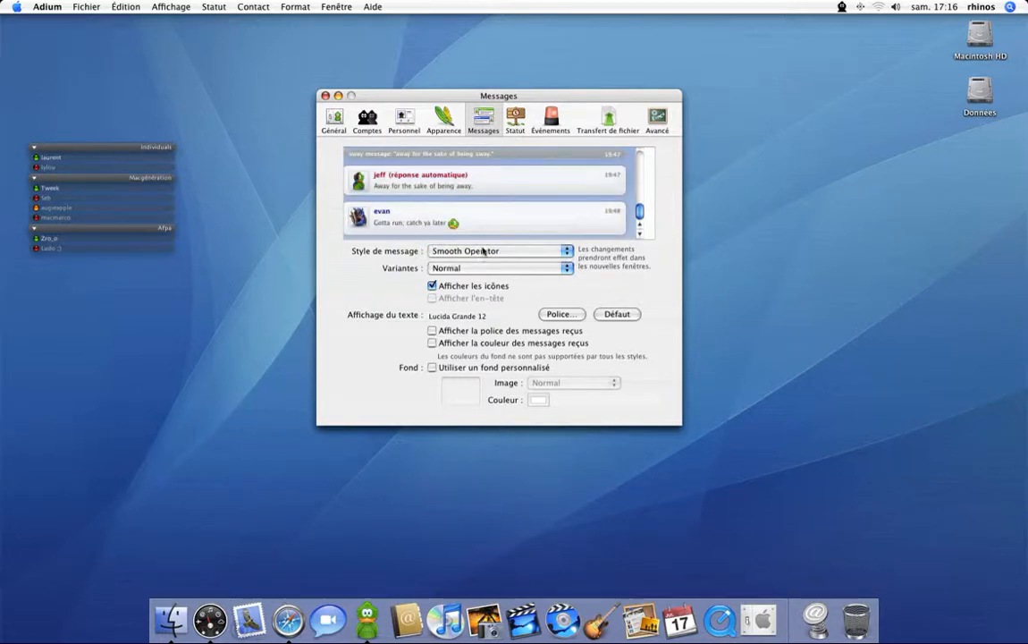
pyautogui.click(483, 252)
pyautogui.click(482, 240)
pyautogui.click(482, 252)
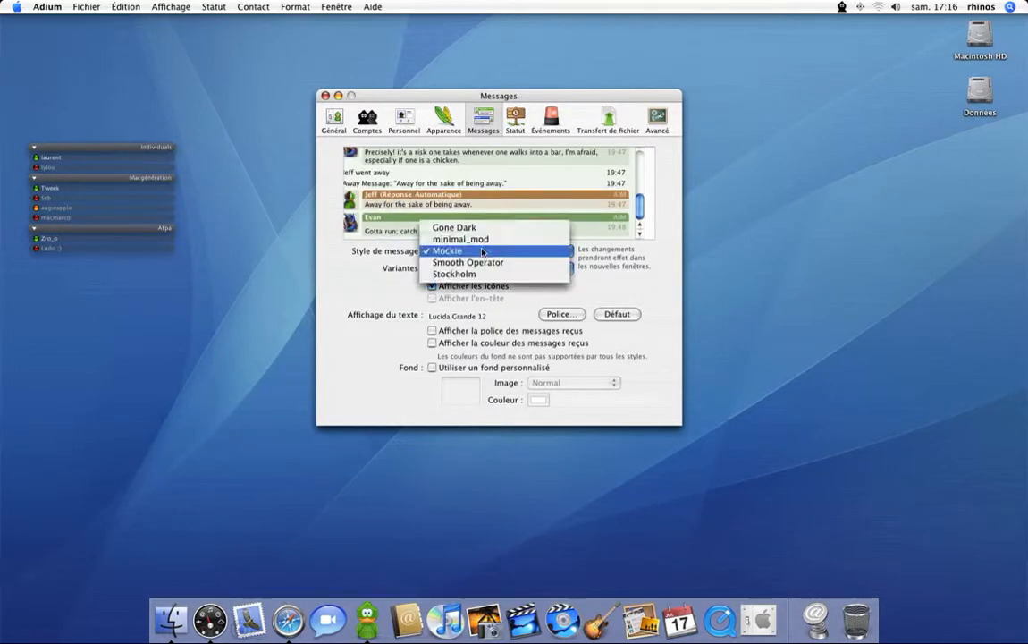
pyautogui.click(482, 240)
pyautogui.click(482, 252)
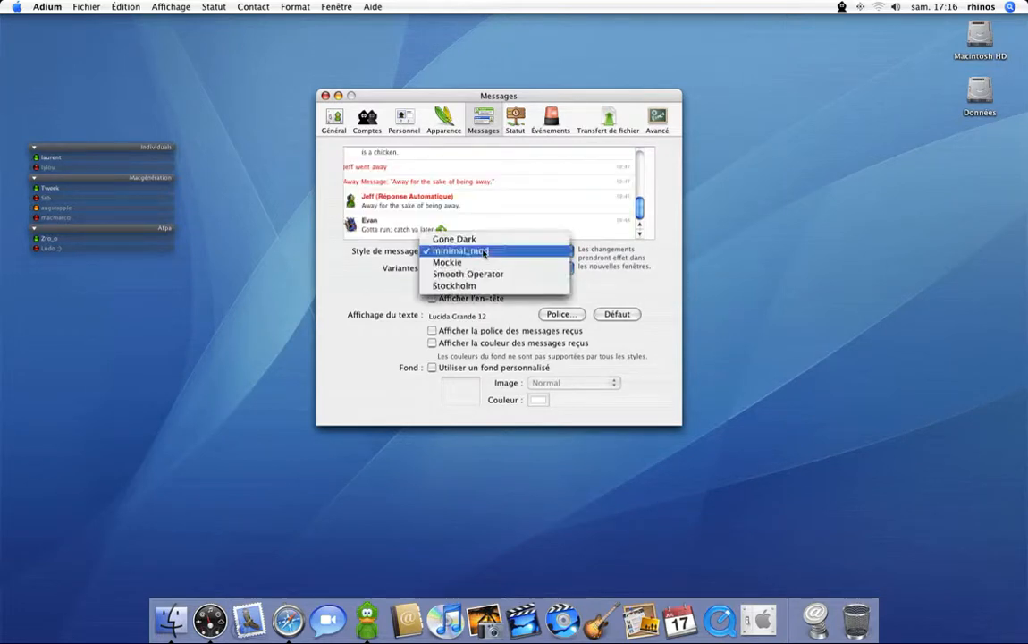
pyautogui.click(483, 240)
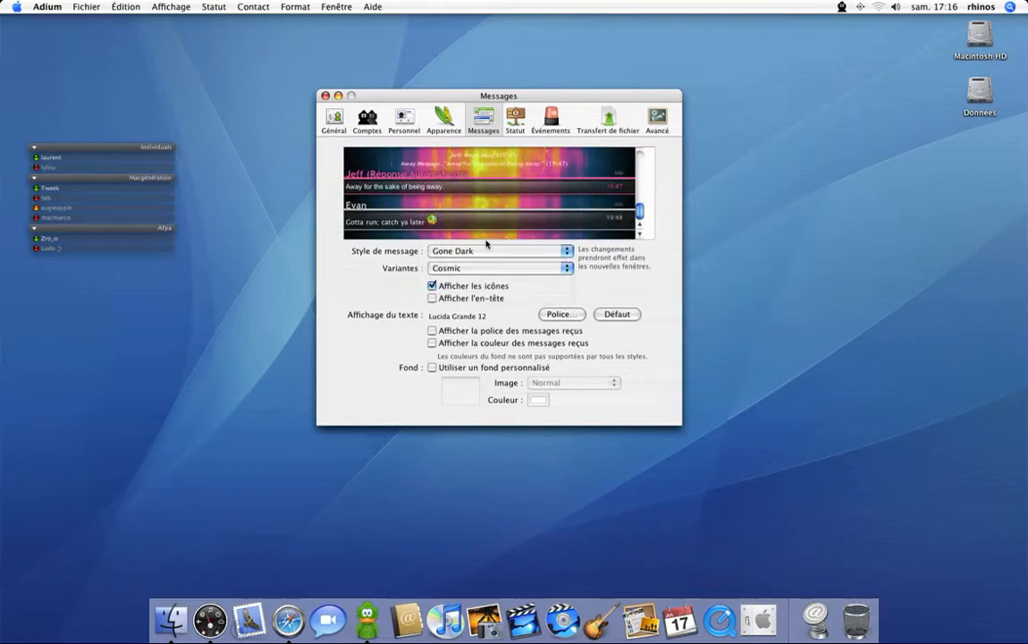
# Set the message style to Stockholm with the Alt Grey - Red variant
pyautogui.click(482, 251)
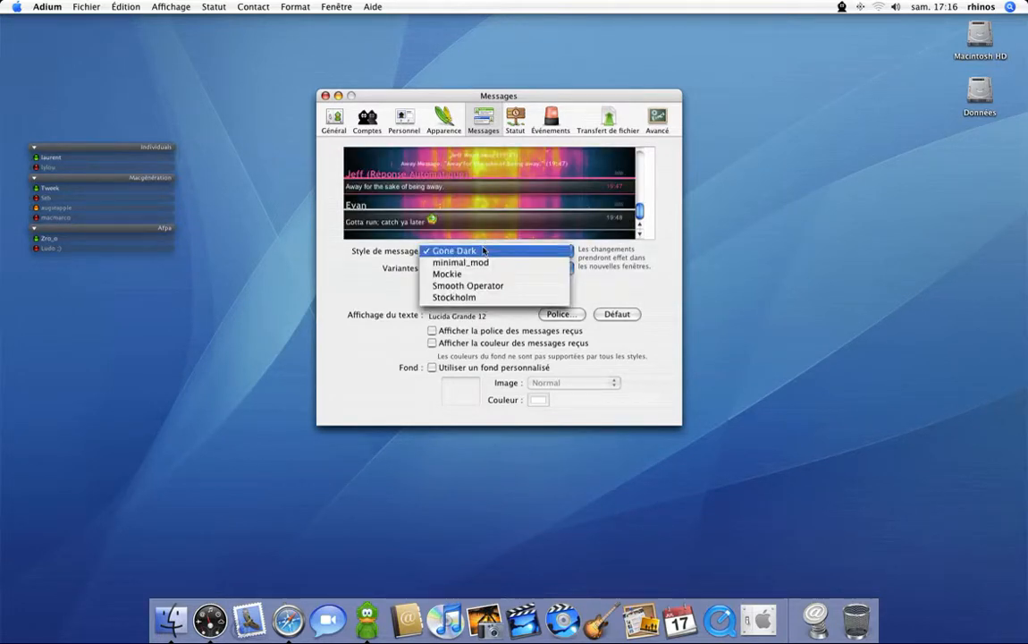
pyautogui.click(459, 297)
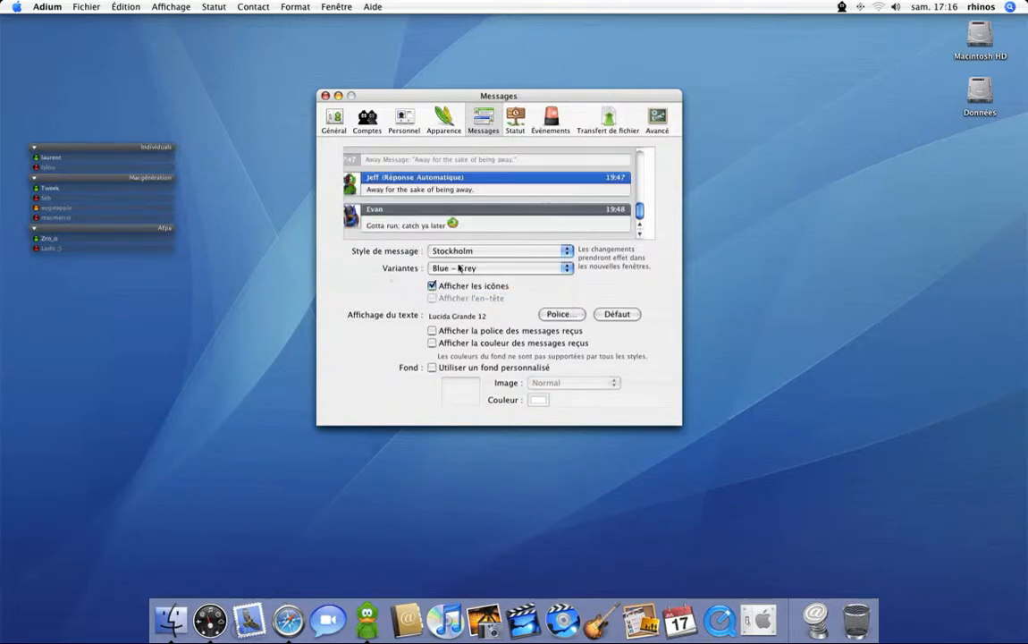
pyautogui.click(451, 268)
pyautogui.click(460, 118)
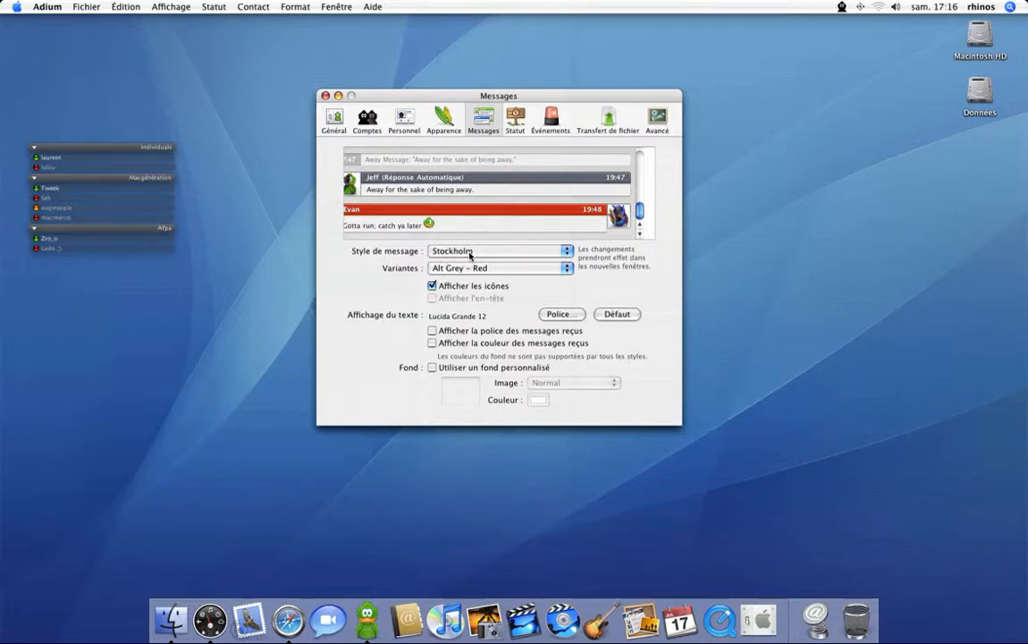
# Try hiding the icons in messages and enabling a custom background, reverting each option
pyautogui.click(446, 288)
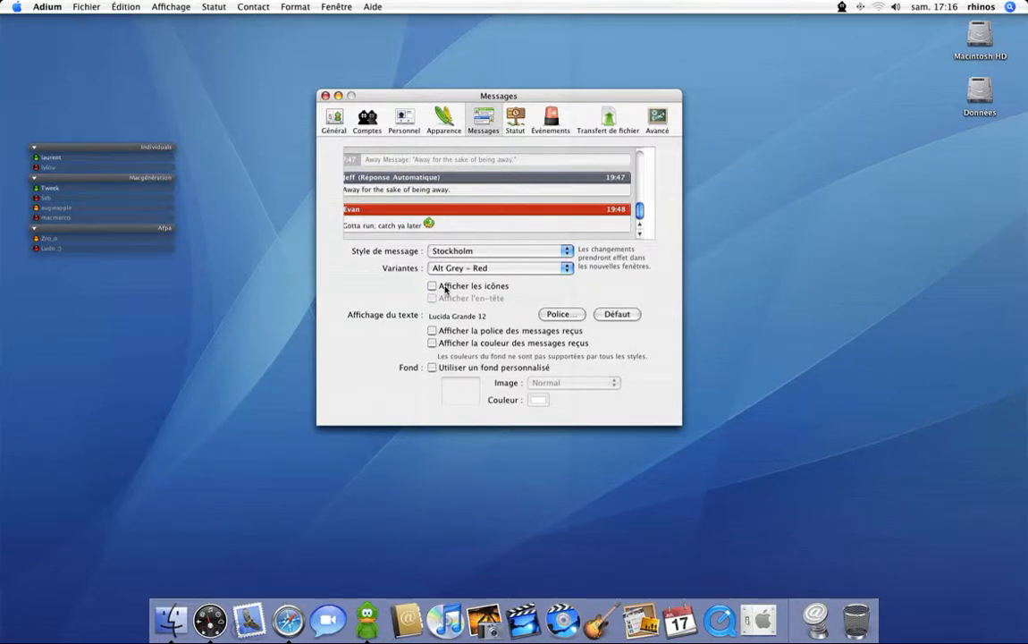
pyautogui.click(445, 288)
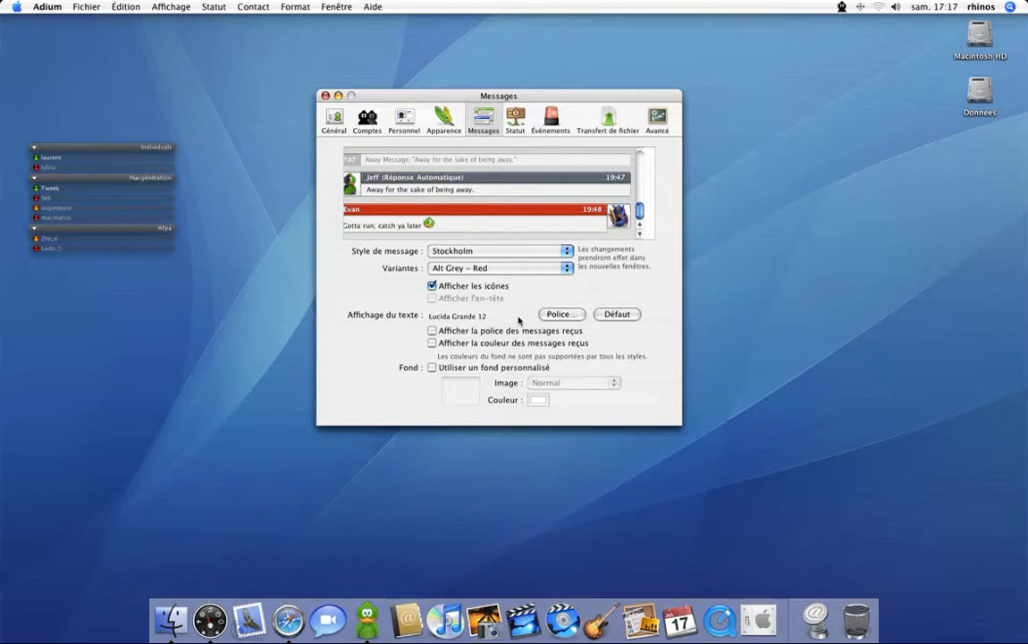
pyautogui.click(468, 369)
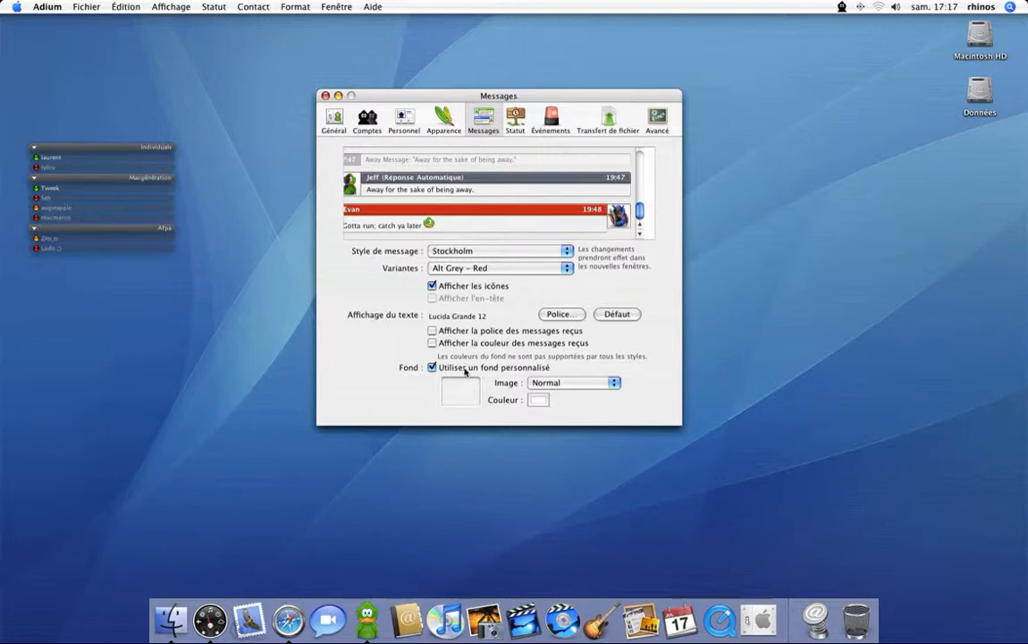
pyautogui.click(465, 370)
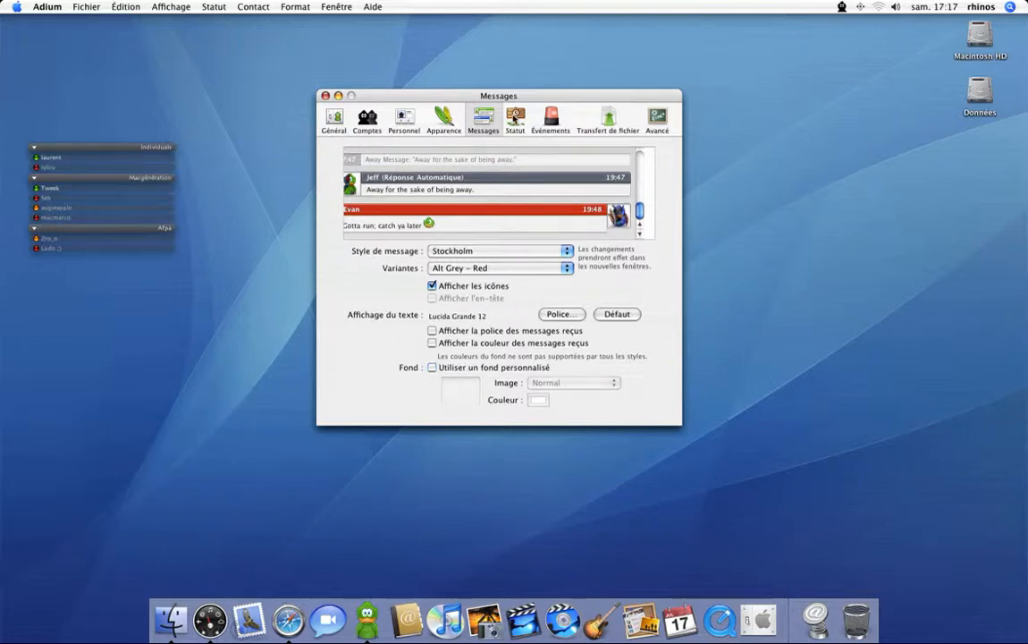
# Add a saved status with the state Parti(e) and the status message "Partie faire une course"
pyautogui.click(515, 118)
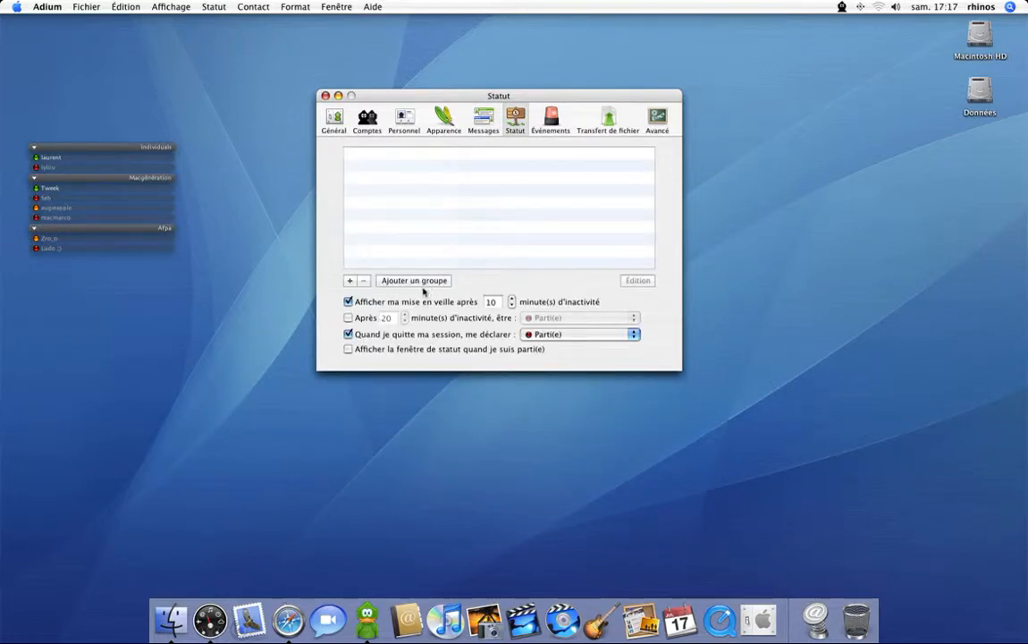
pyautogui.click(348, 281)
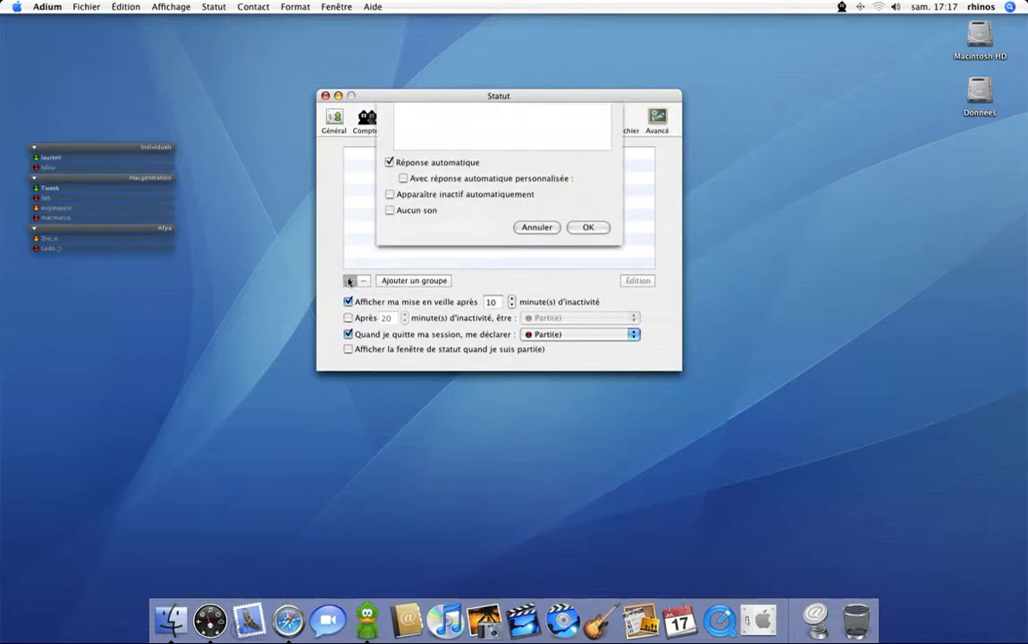
pyautogui.click(470, 151)
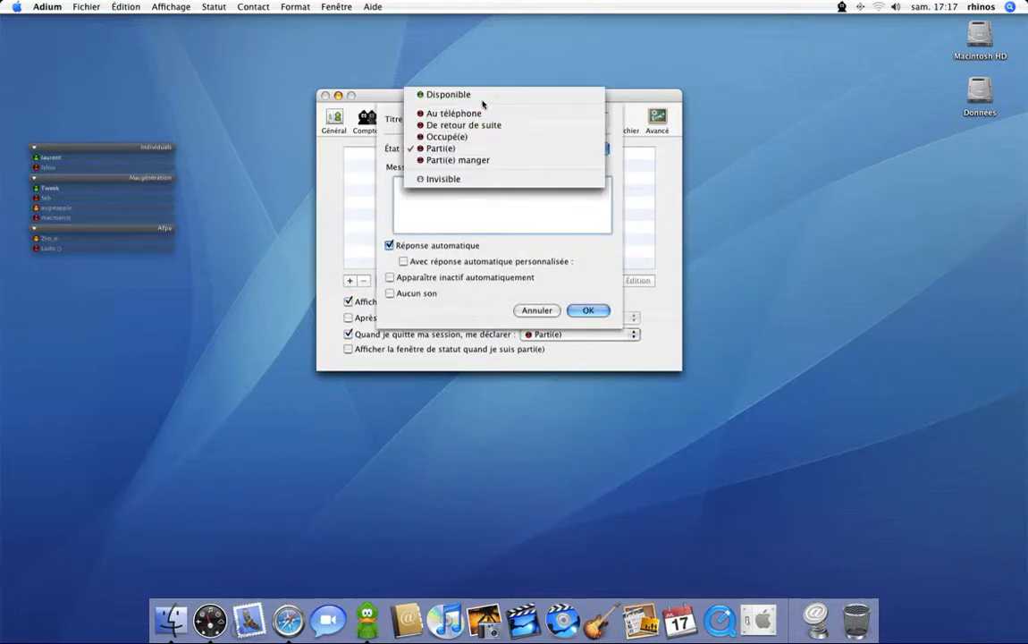
pyautogui.click(466, 150)
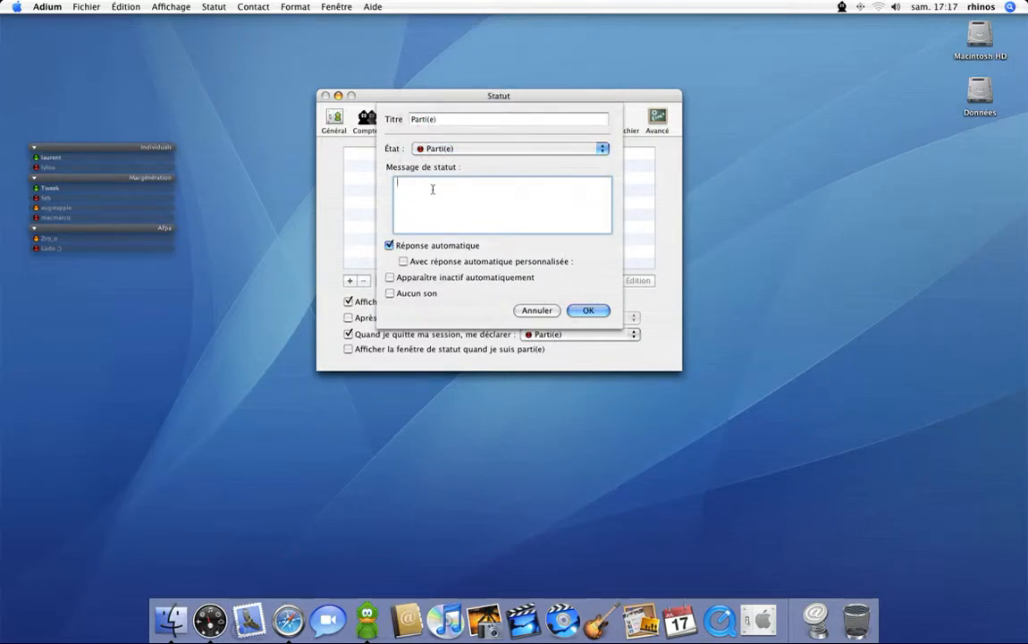
pyautogui.write('Partie faire une course')
pyautogui.click(588, 311)
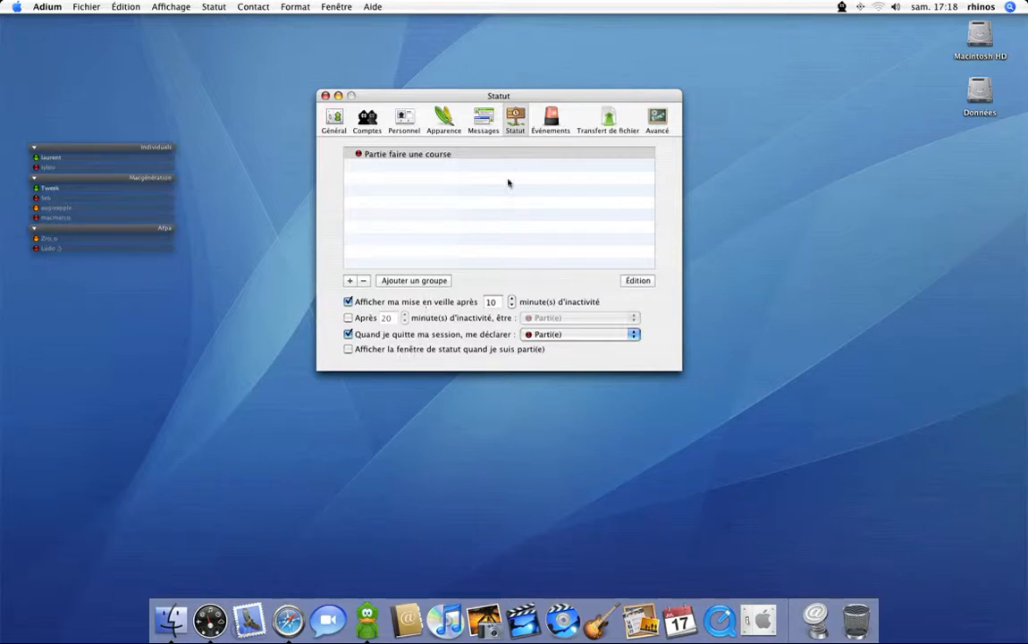
# Remove the single Dock icon bounce from the Message reçu event and save the event set as "Notifications par défaut (Copier)"
pyautogui.click(547, 130)
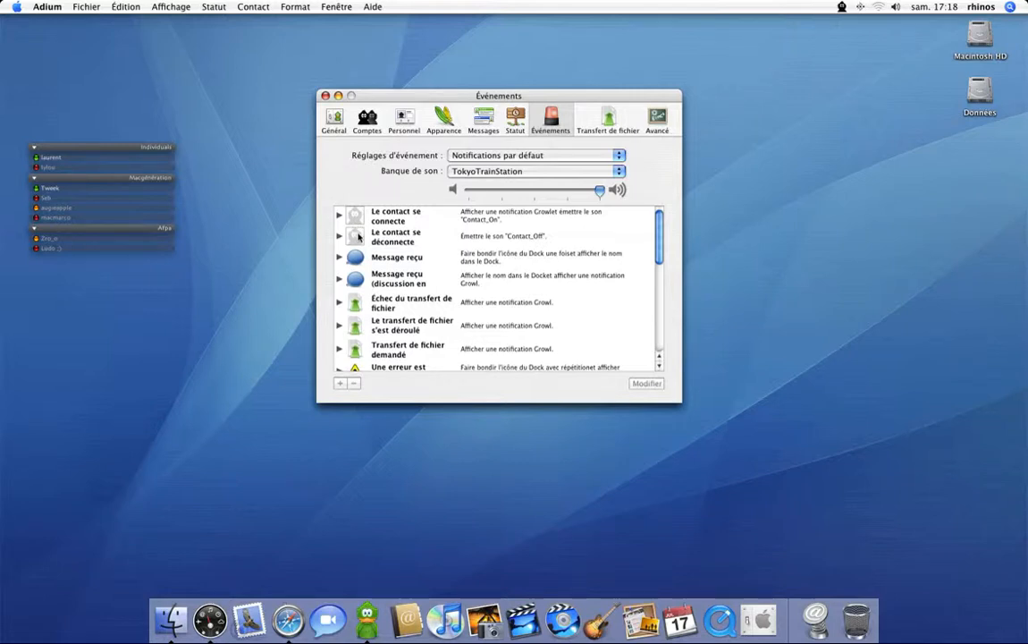
pyautogui.click(362, 264)
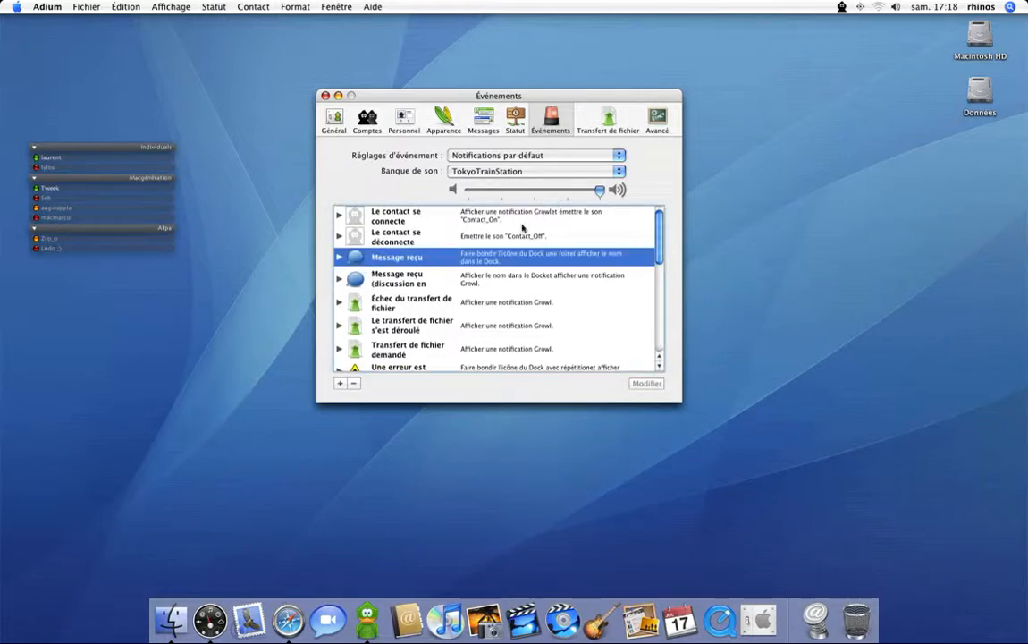
pyautogui.click(341, 257)
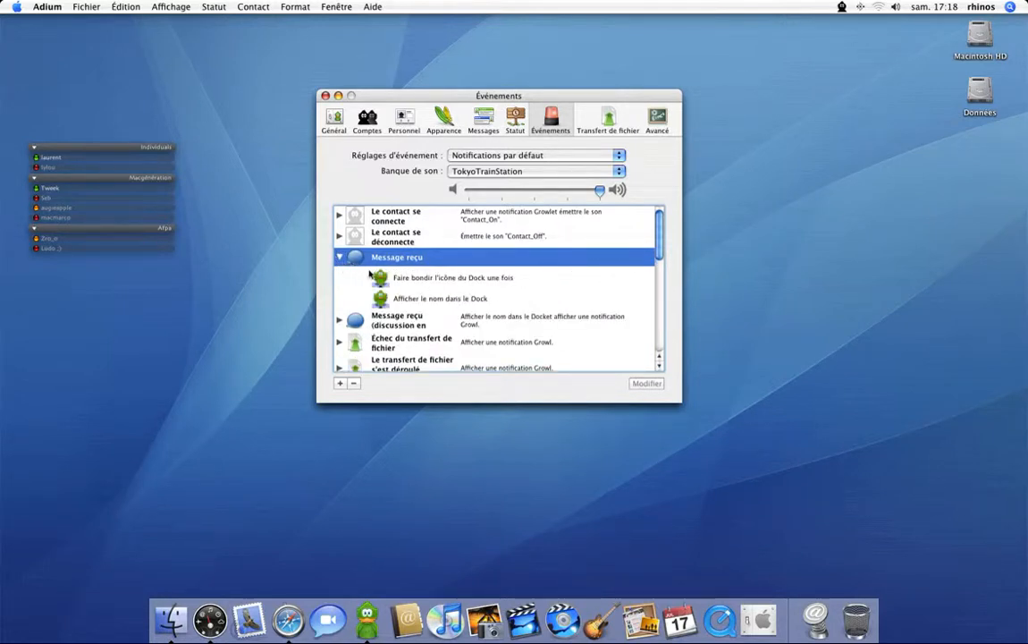
pyautogui.click(423, 281)
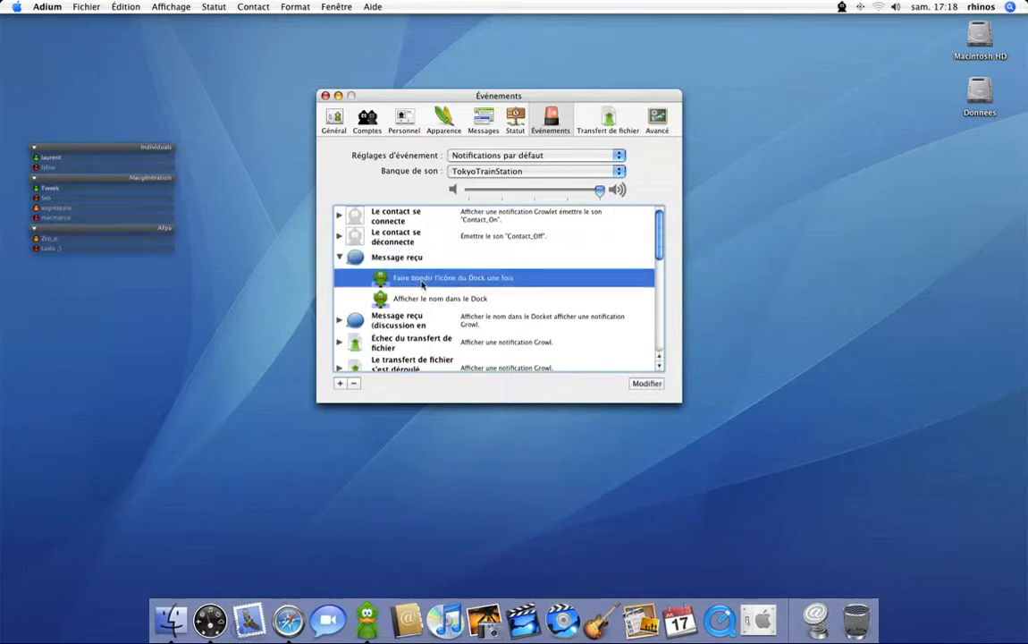
pyautogui.press('Delete')
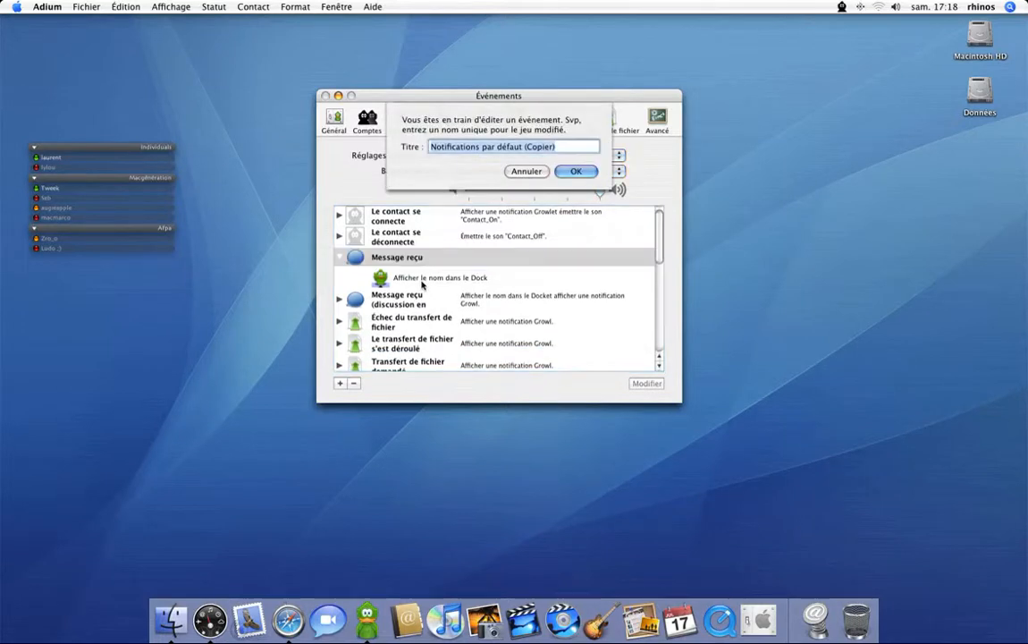
pyautogui.click(574, 170)
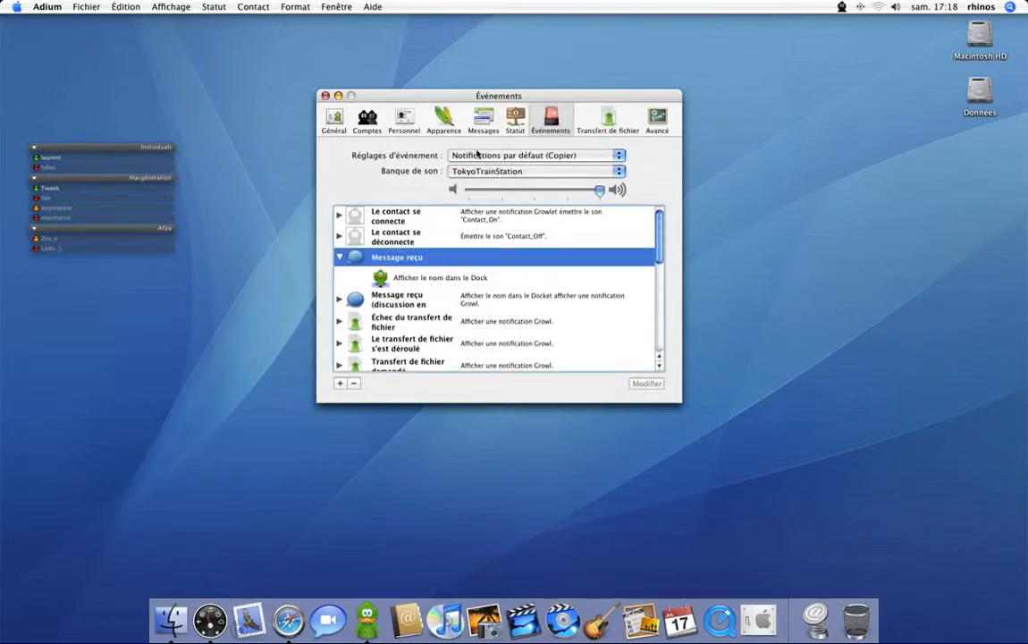
# Keep the Notifications par défaut (Copier) event set and reapply the TokyoTrainStation sound set
pyautogui.click(478, 154)
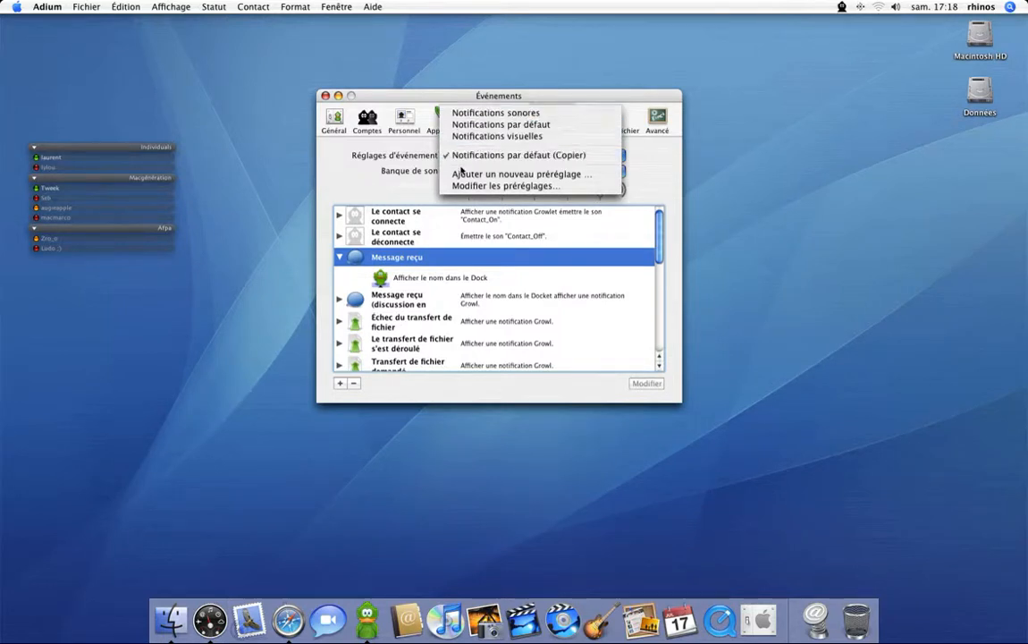
pyautogui.click(475, 157)
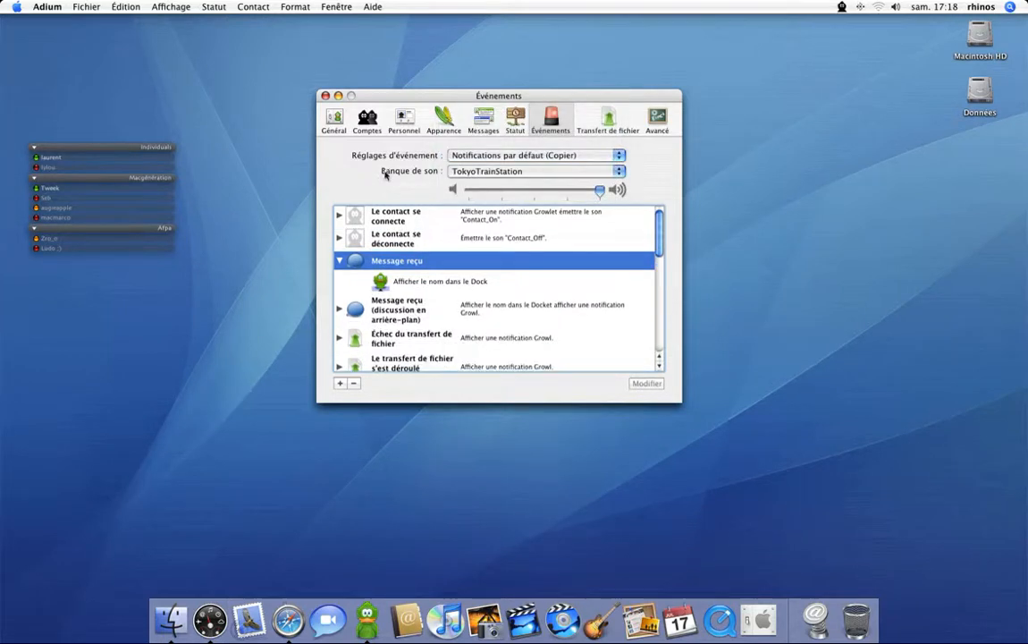
pyautogui.click(484, 173)
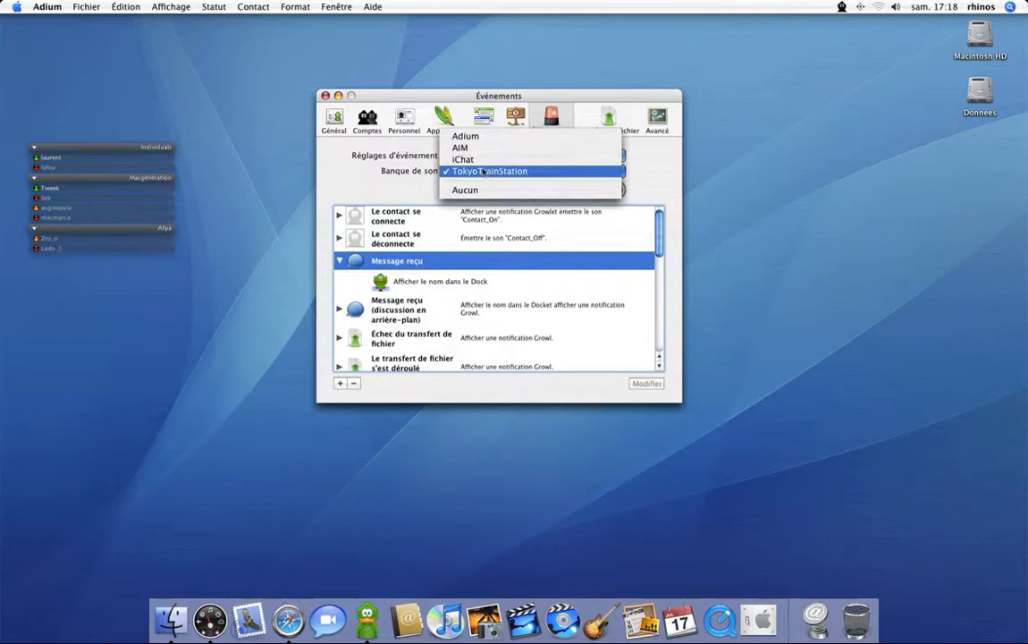
pyautogui.click(487, 171)
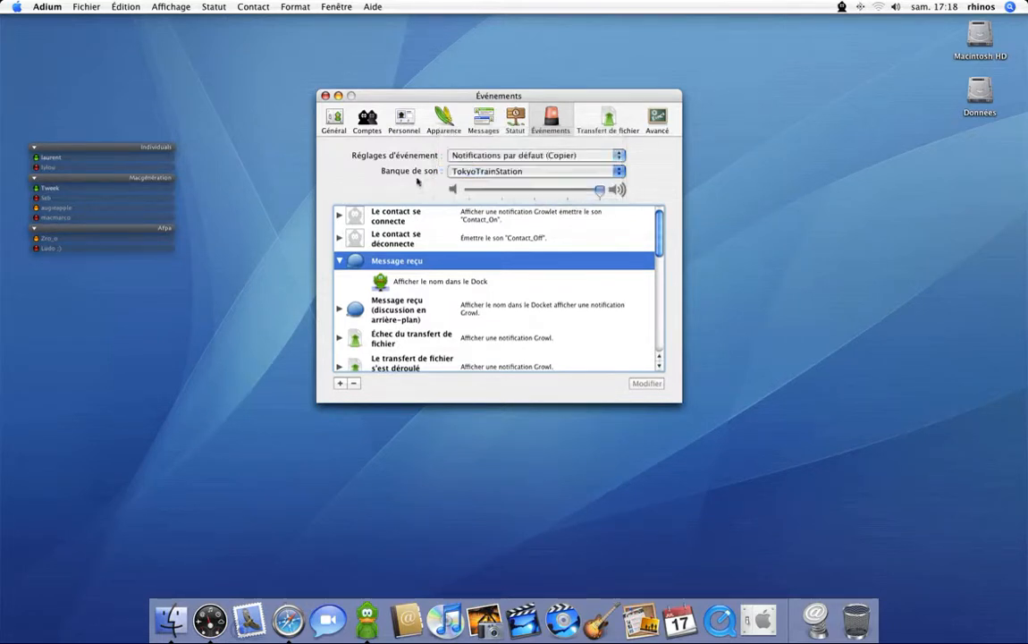
# Collapse the Message reçu event and look through the full list of events and their actions
pyautogui.click(340, 282)
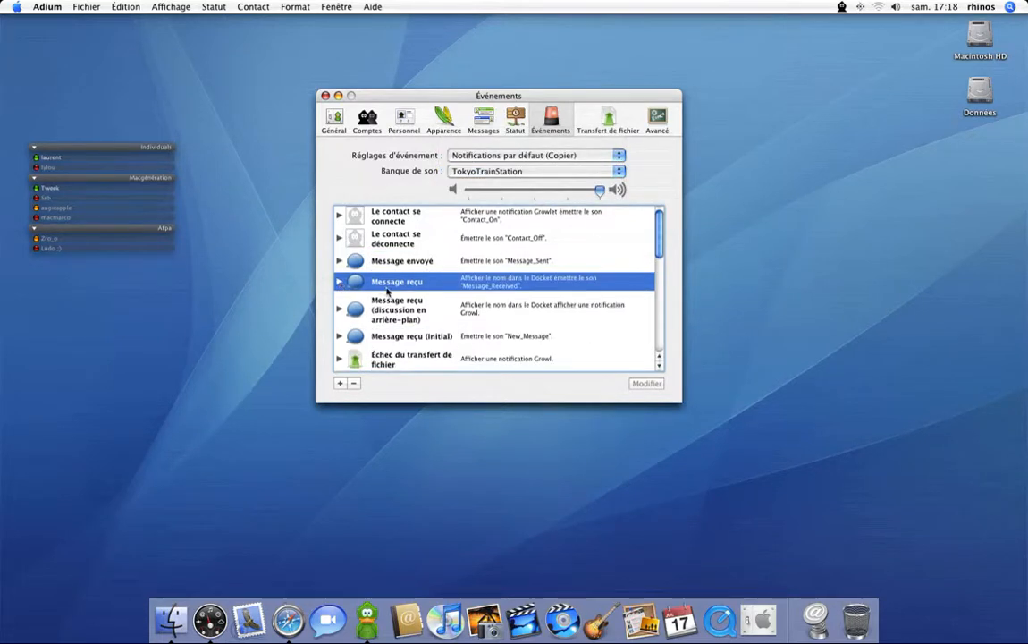
pyautogui.scroll(-5, 397, 260)
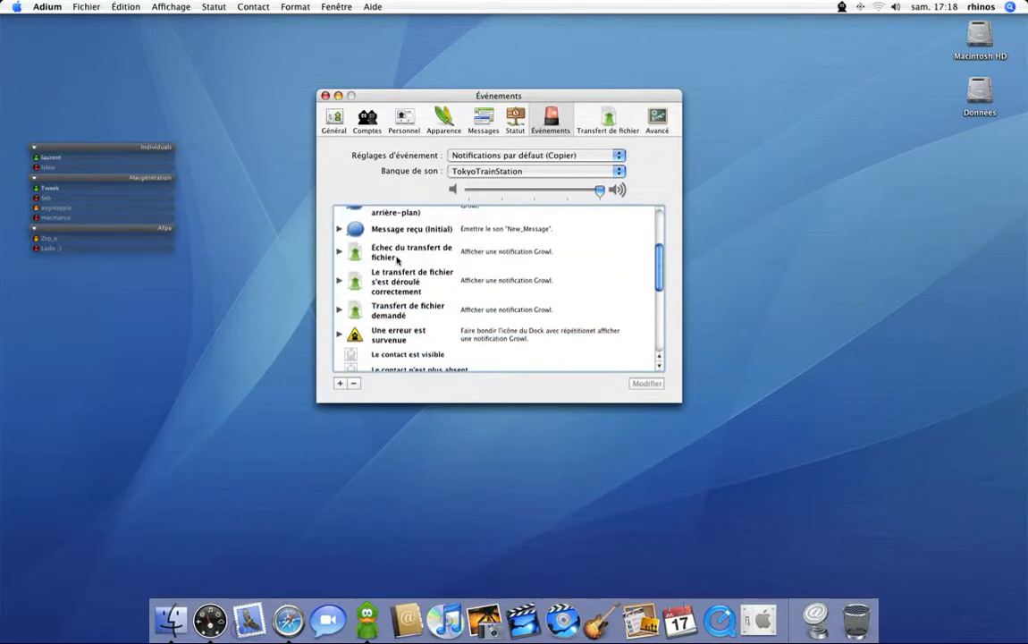
pyautogui.scroll(-2, 397, 260)
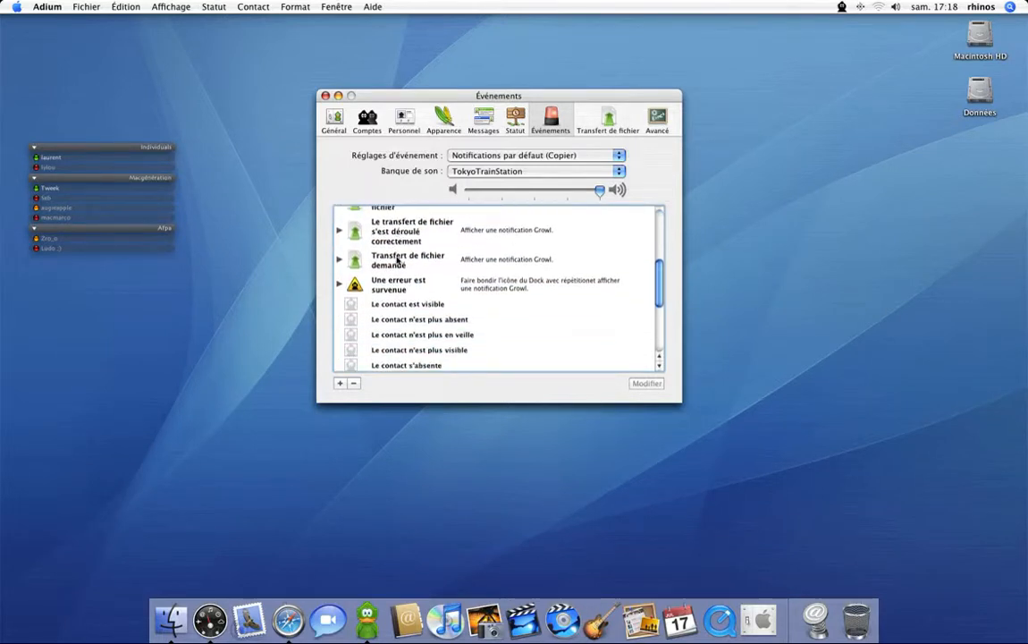
pyautogui.scroll(-6, 397, 261)
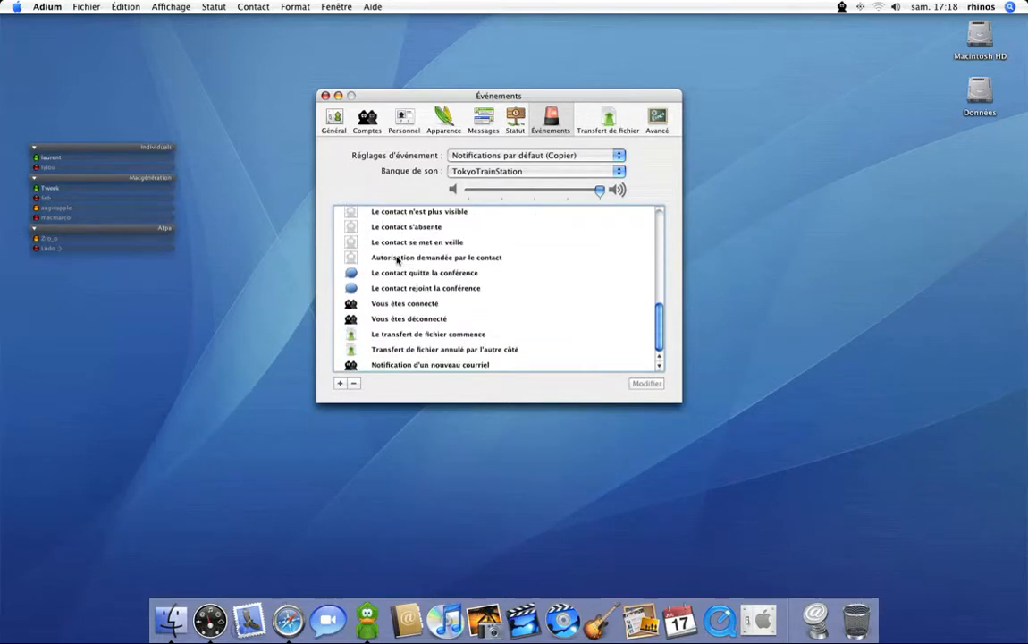
pyautogui.scroll(10, 385, 332)
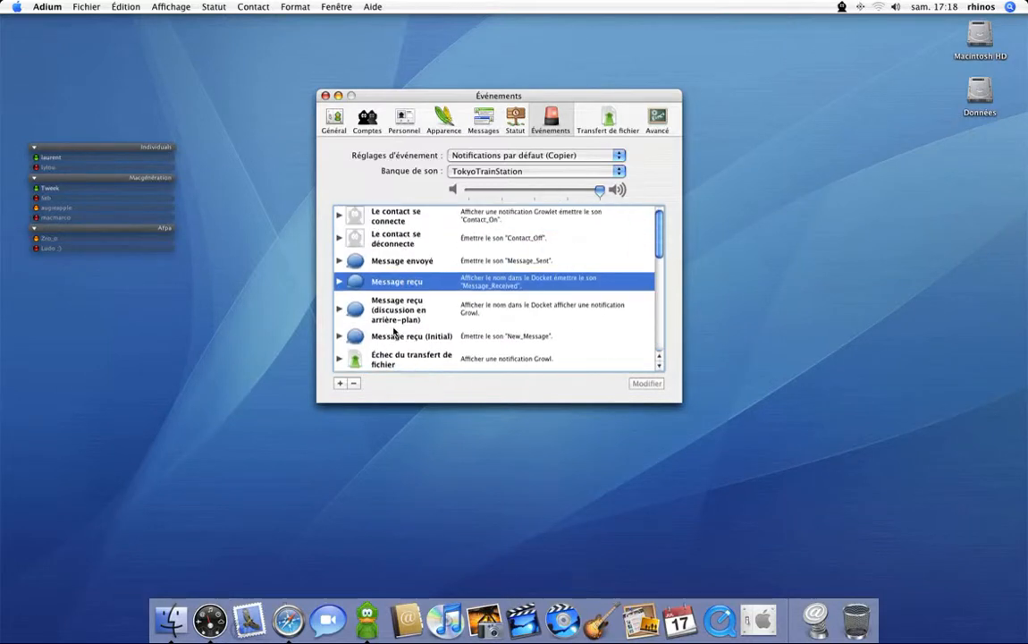
# Enable automatic acceptance of incoming files in the file transfer settings, keeping Desktop as the save location
pyautogui.click(608, 125)
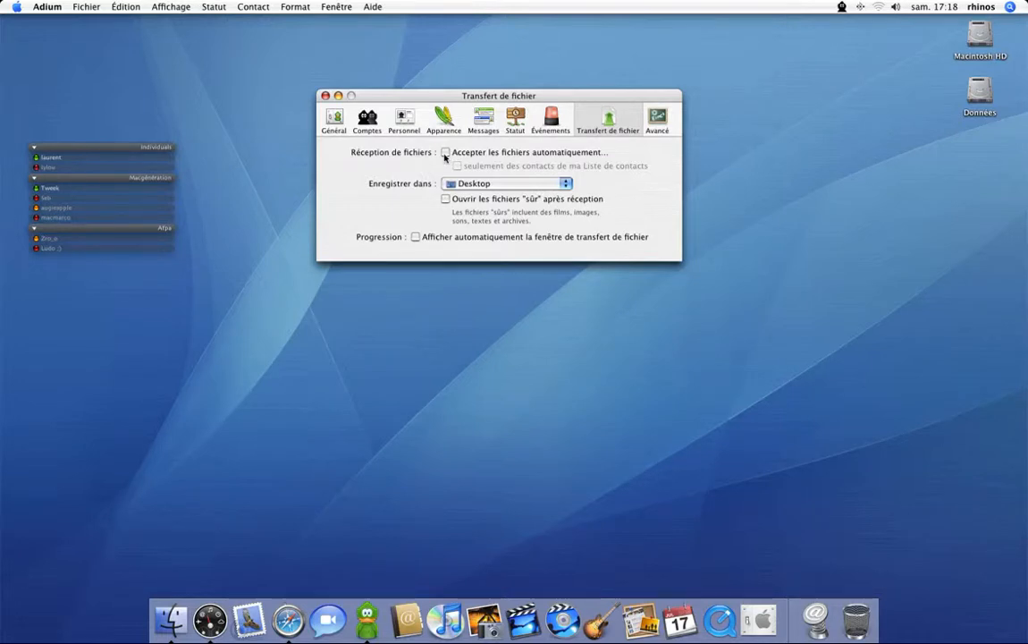
pyautogui.click(446, 153)
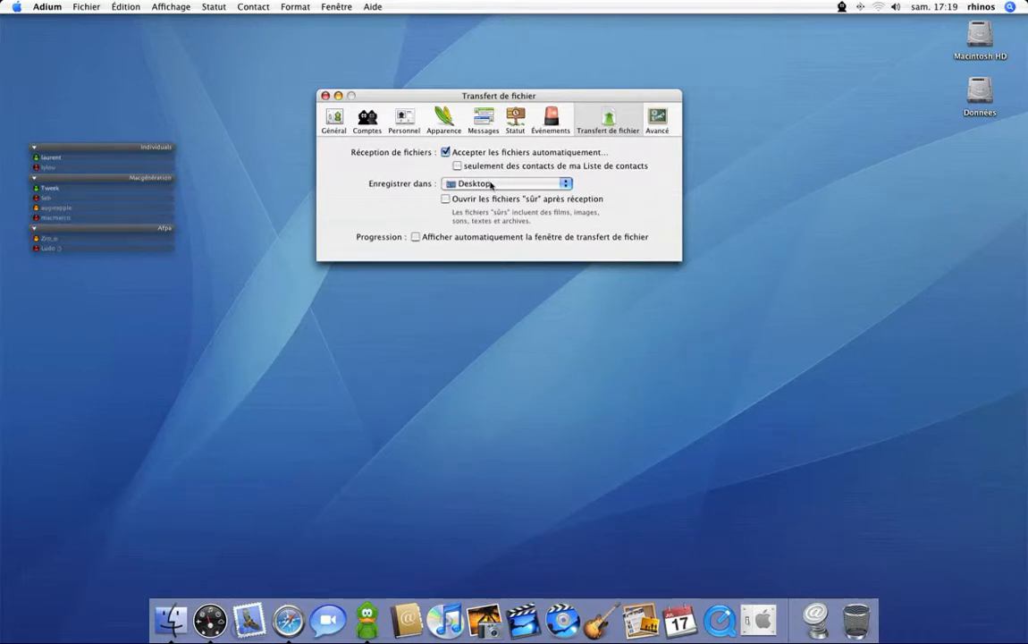
pyautogui.click(491, 184)
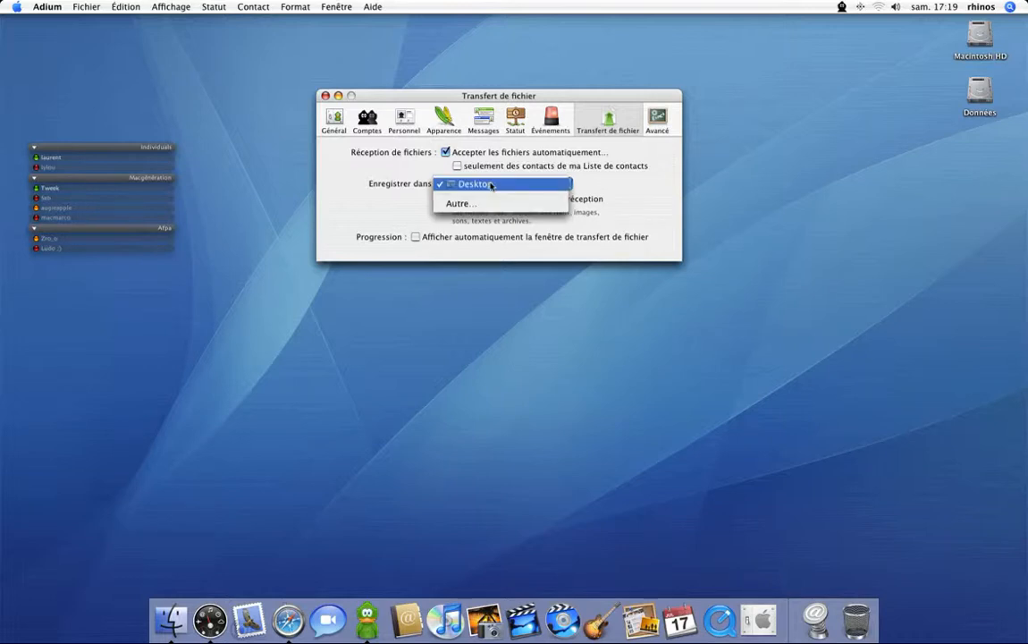
pyautogui.click(381, 203)
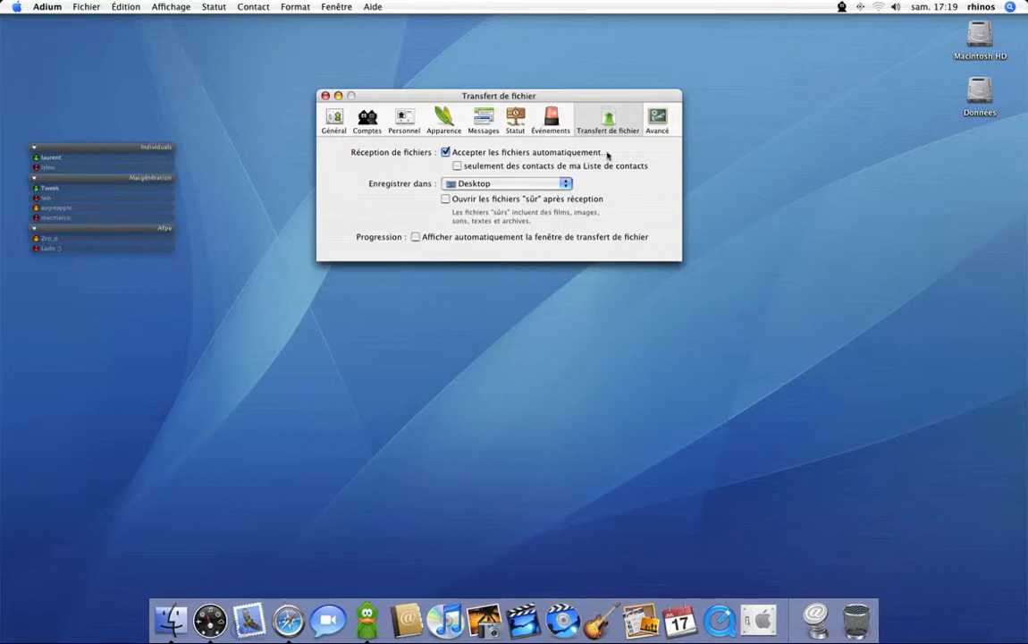
# Review each category of the advanced preferences: address book, encryption, message history, contact list, messages, MSN and status
pyautogui.click(649, 127)
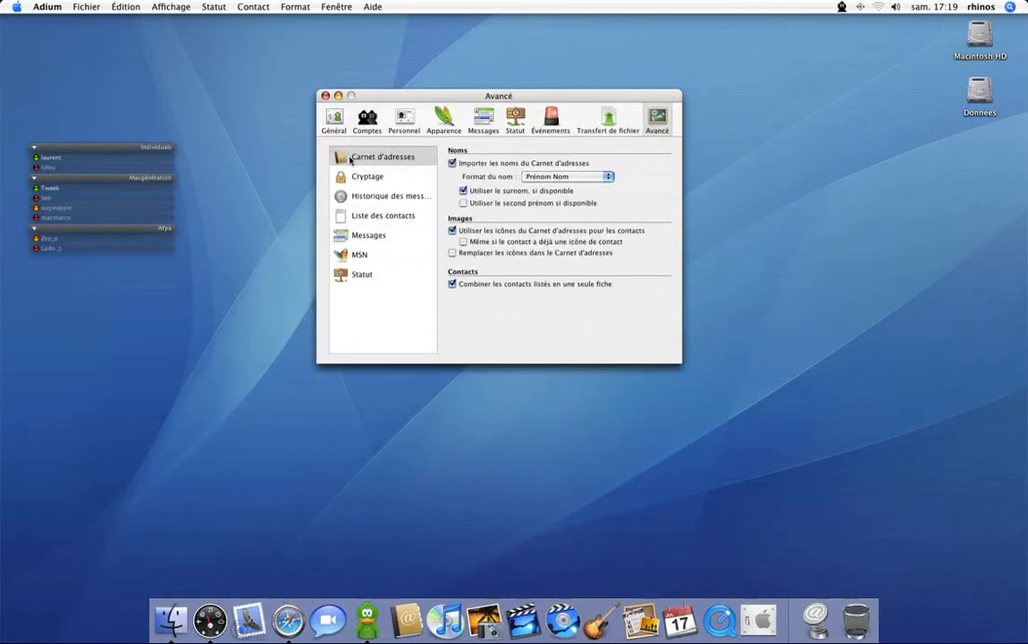
pyautogui.click(351, 159)
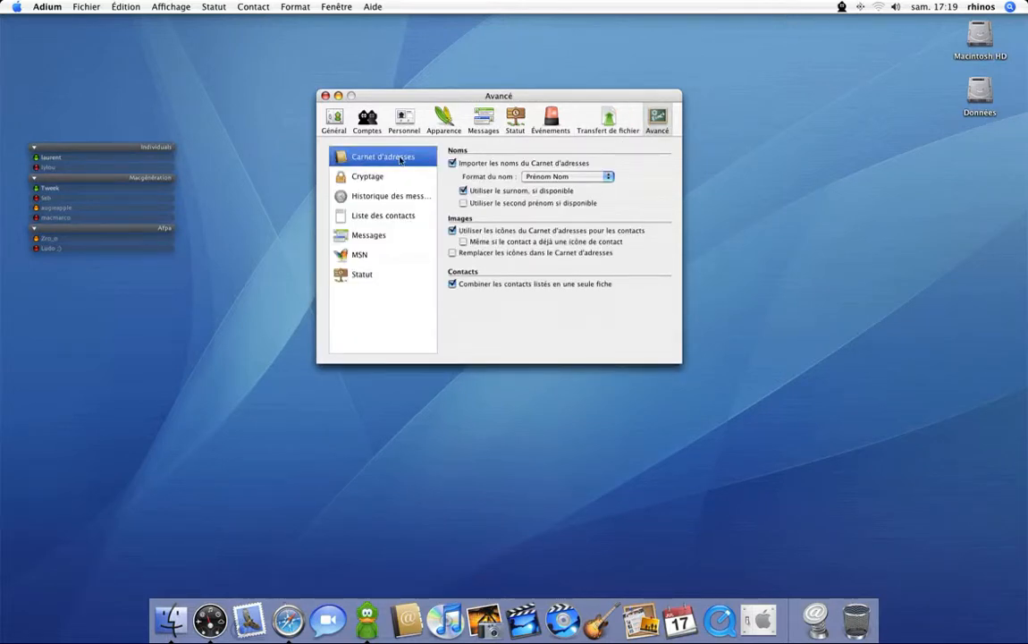
pyautogui.click(378, 177)
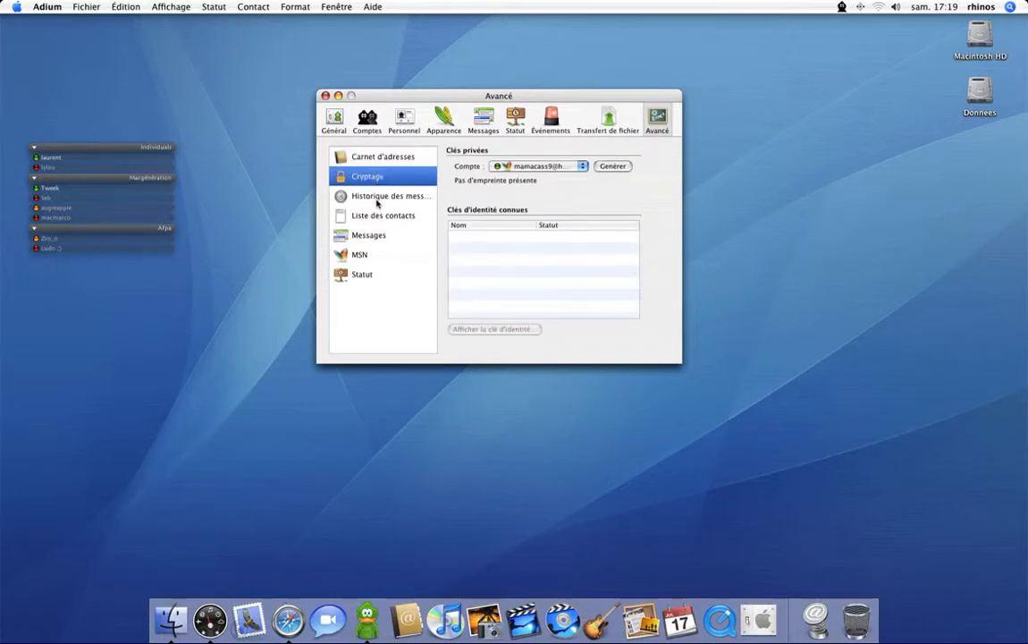
pyautogui.click(377, 202)
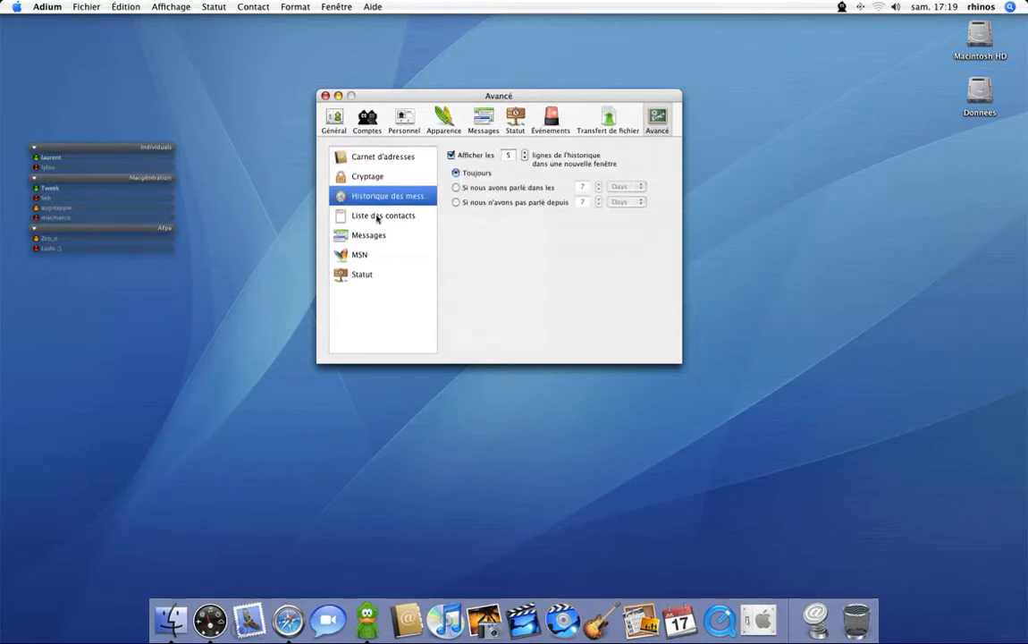
pyautogui.click(377, 217)
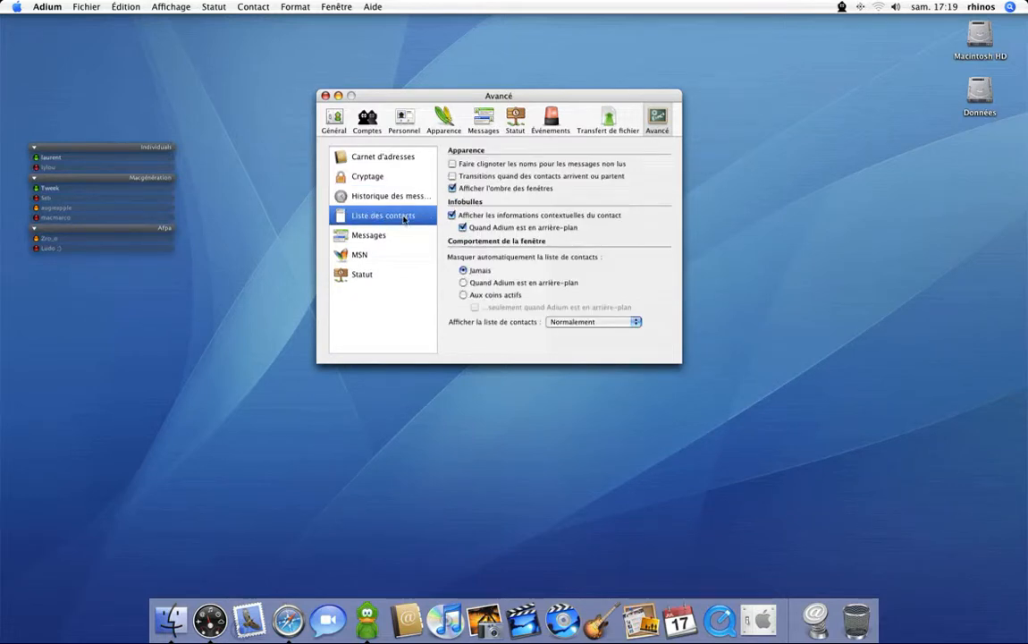
pyautogui.click(379, 236)
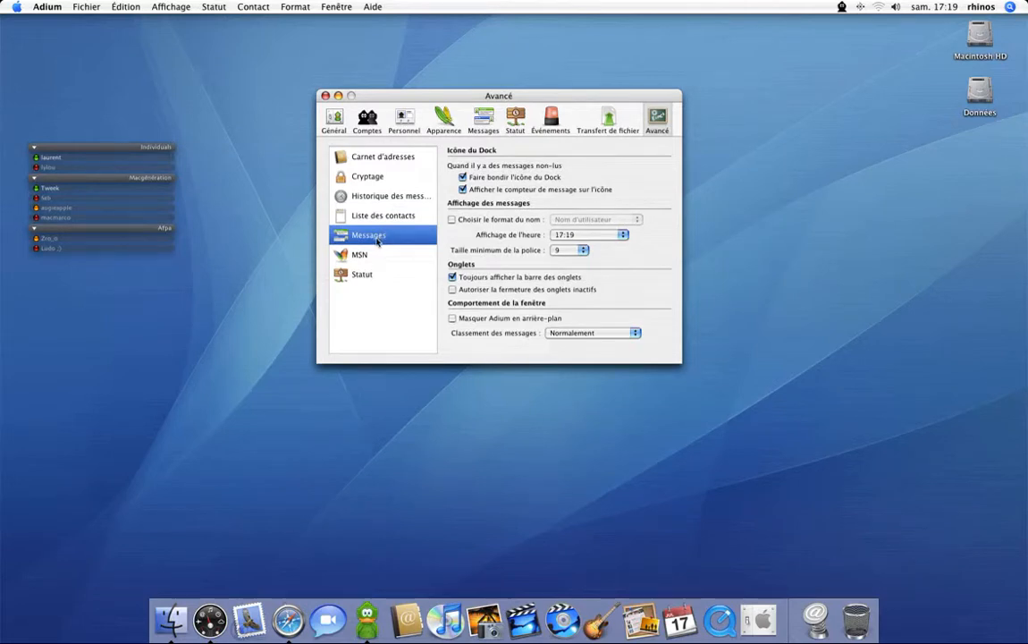
pyautogui.click(361, 255)
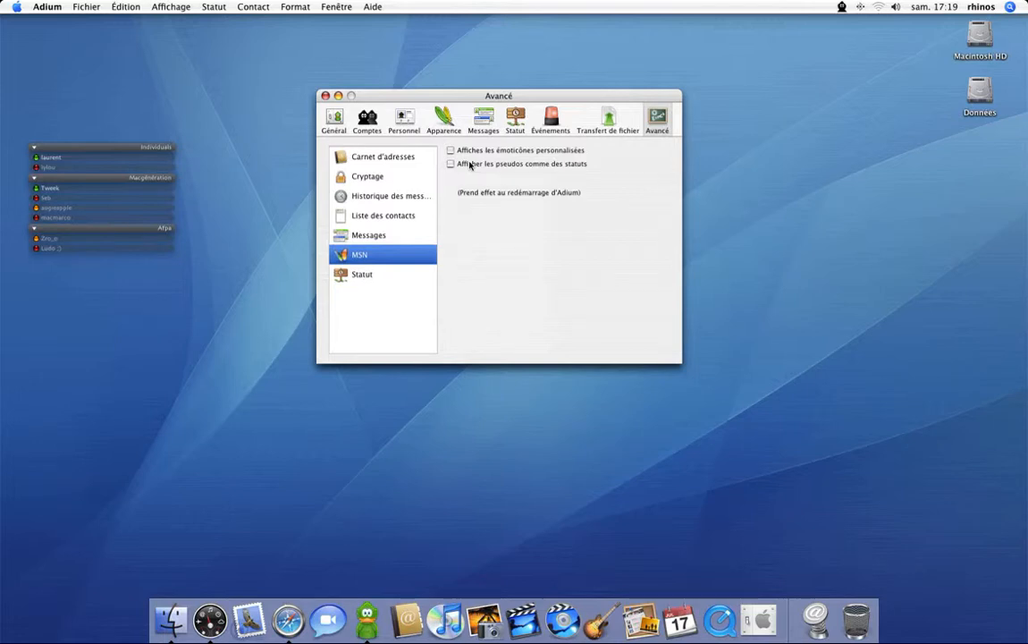
pyautogui.click(367, 278)
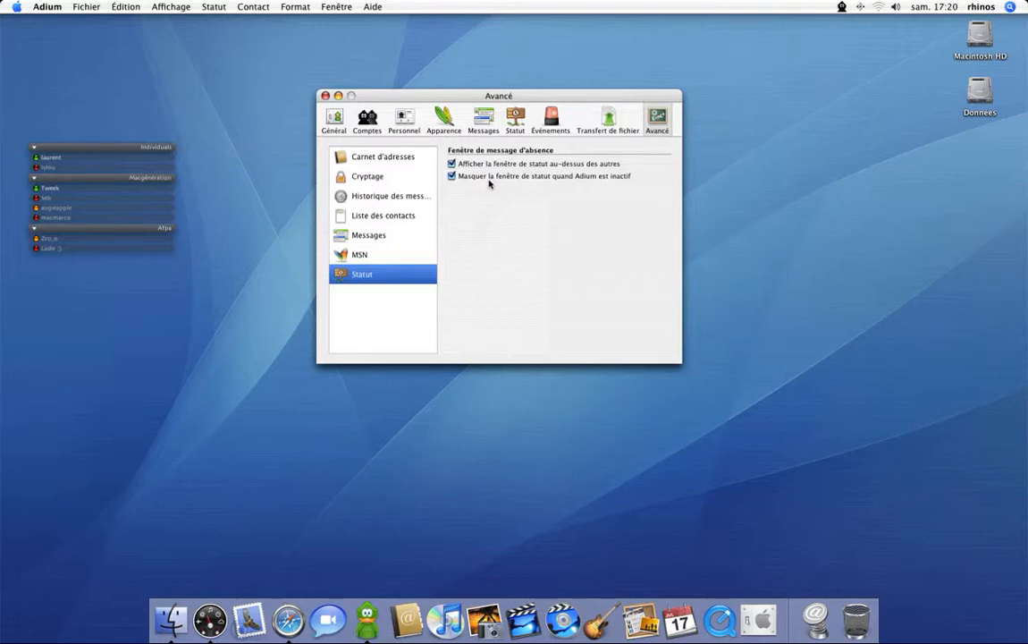
# Return to the general preferences and move the preferences window slightly lower on the desktop
pyautogui.click(340, 127)
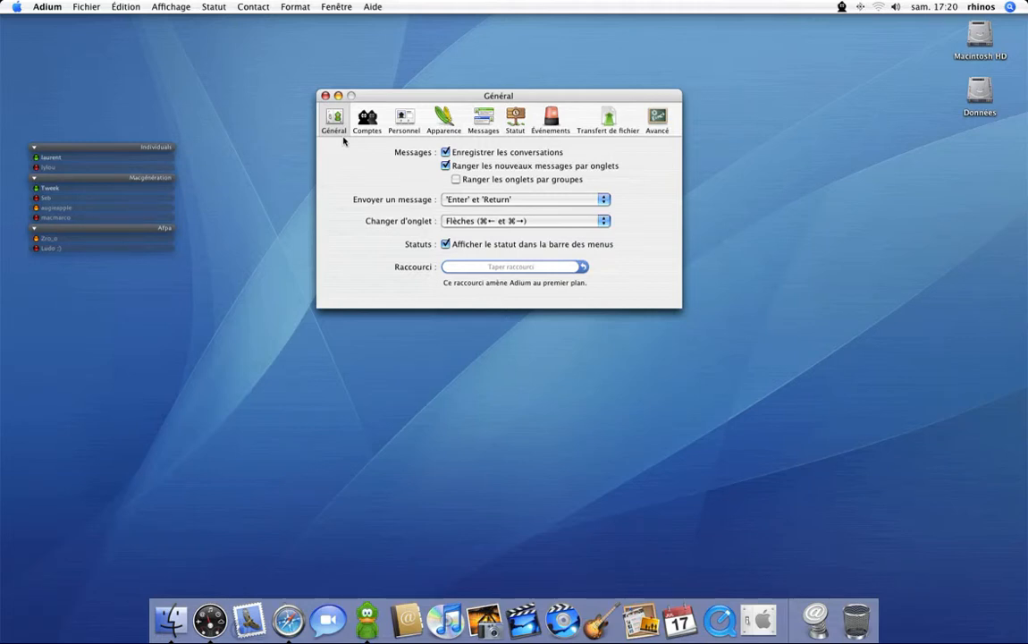
pyautogui.moveTo(384, 96); pyautogui.dragTo(384, 137)
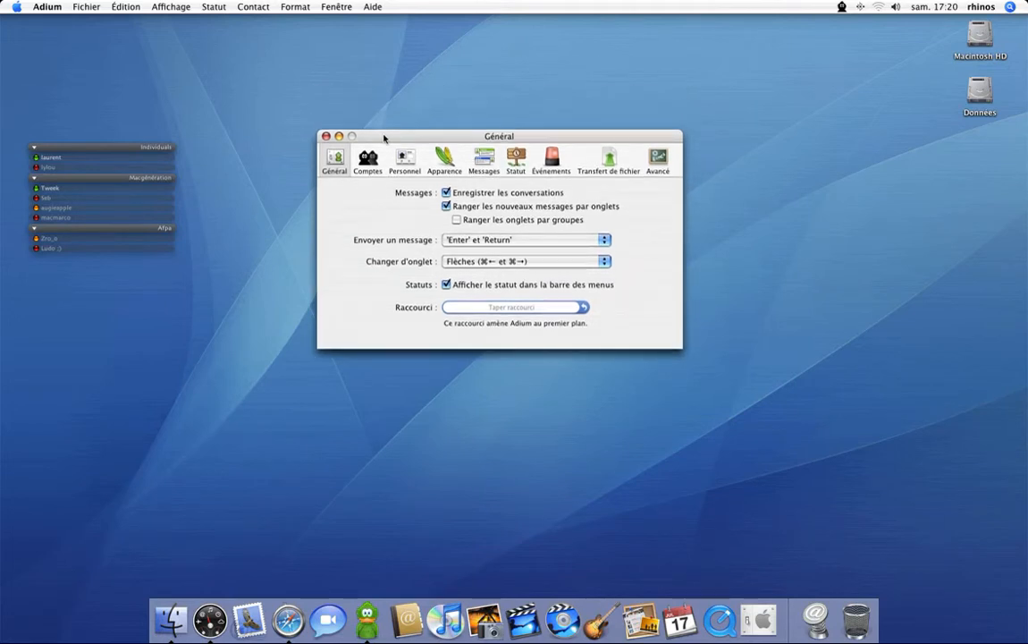